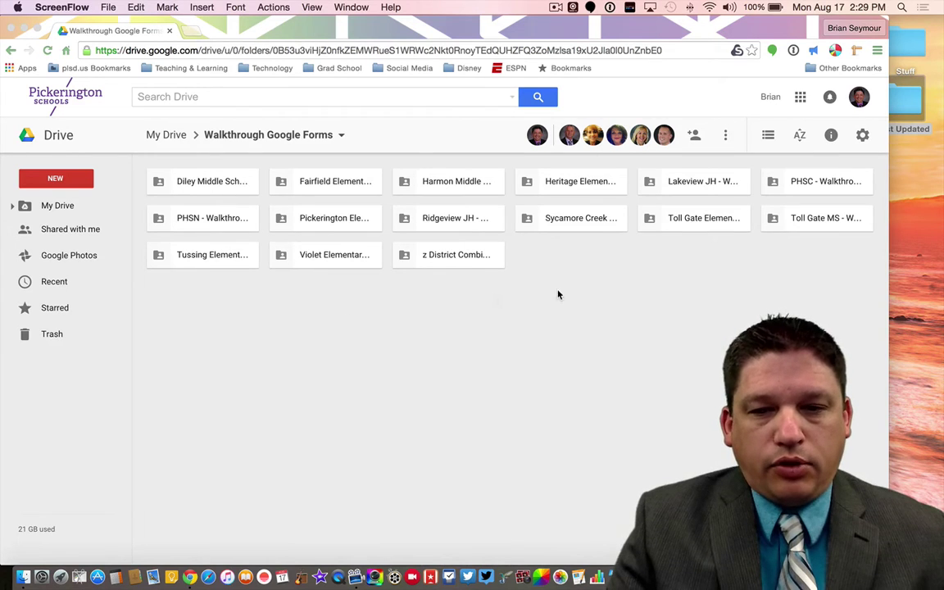
# - Open the form responses spreadsheet stored in the Lakeview JH - Walkthrough folder
pyautogui.doubleClick(686, 184)
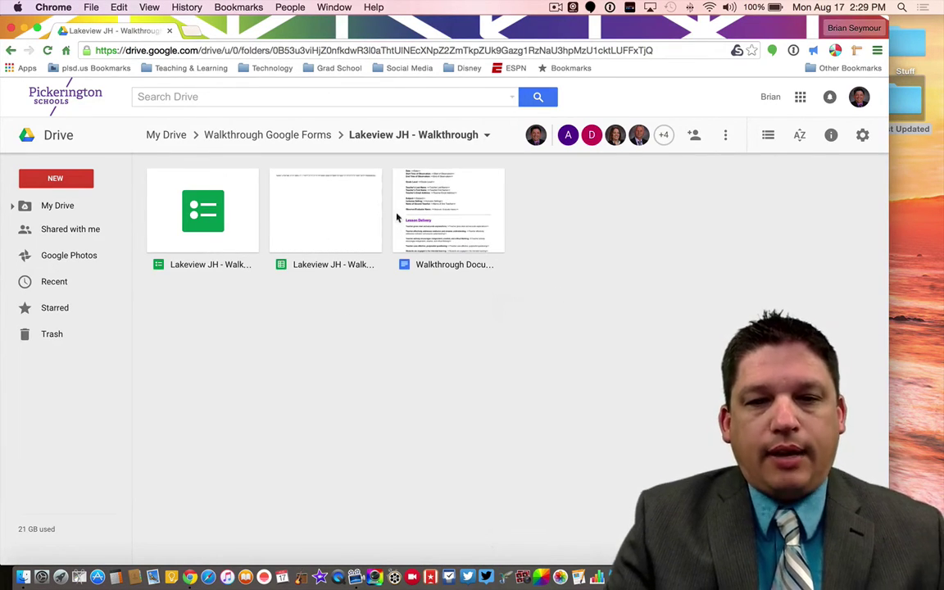
pyautogui.click(285, 136)
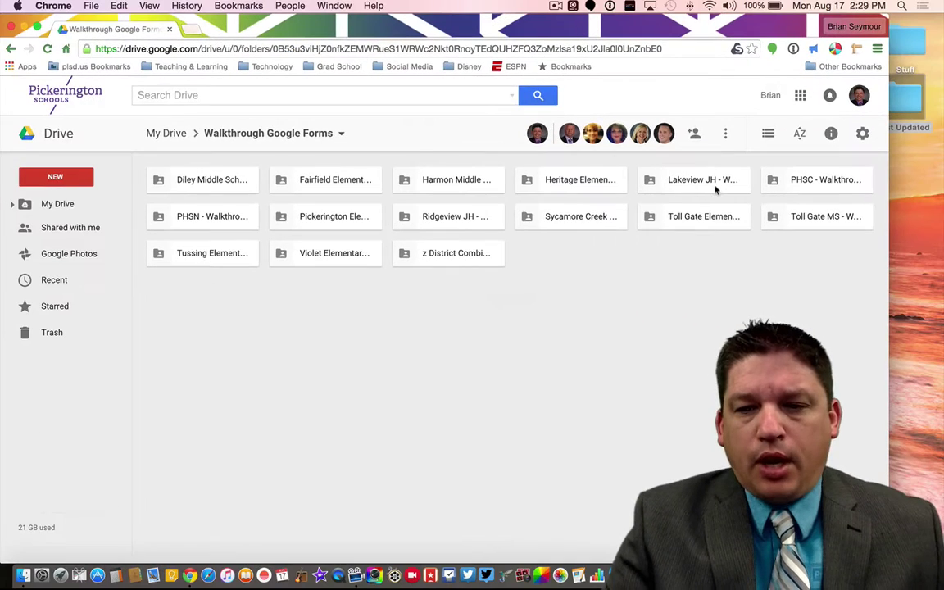
pyautogui.doubleClick(710, 187)
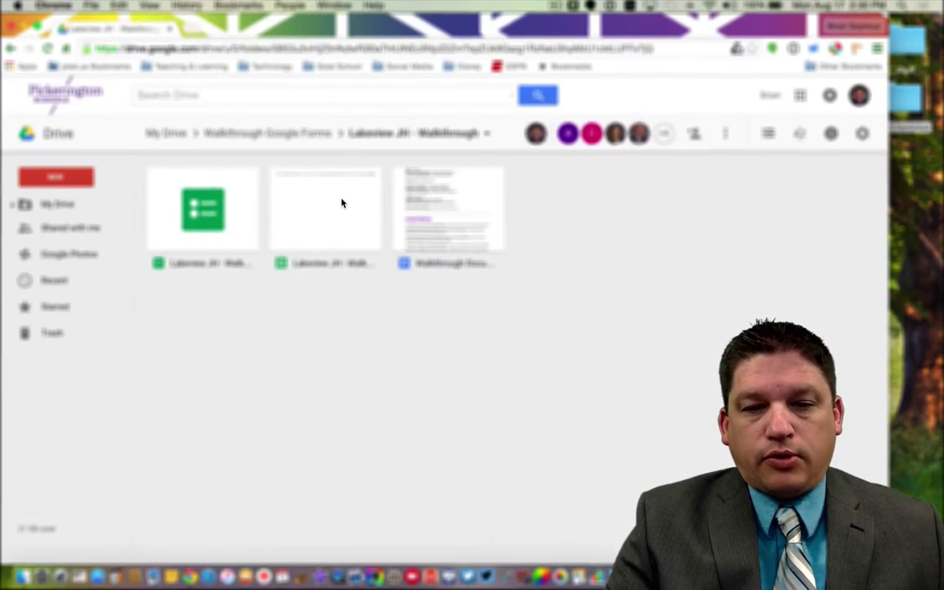
pyautogui.doubleClick(492, 168)
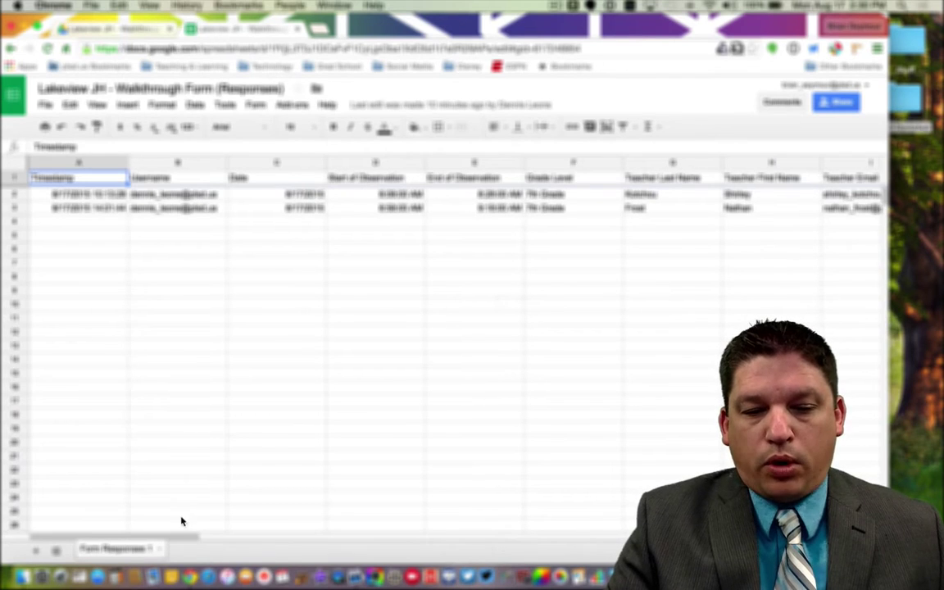
pyautogui.moveTo(176, 538)
pyautogui.mouseDown()
pyautogui.moveTo(549, 537)
pyautogui.moveTo(188, 534)
pyautogui.mouseUp()
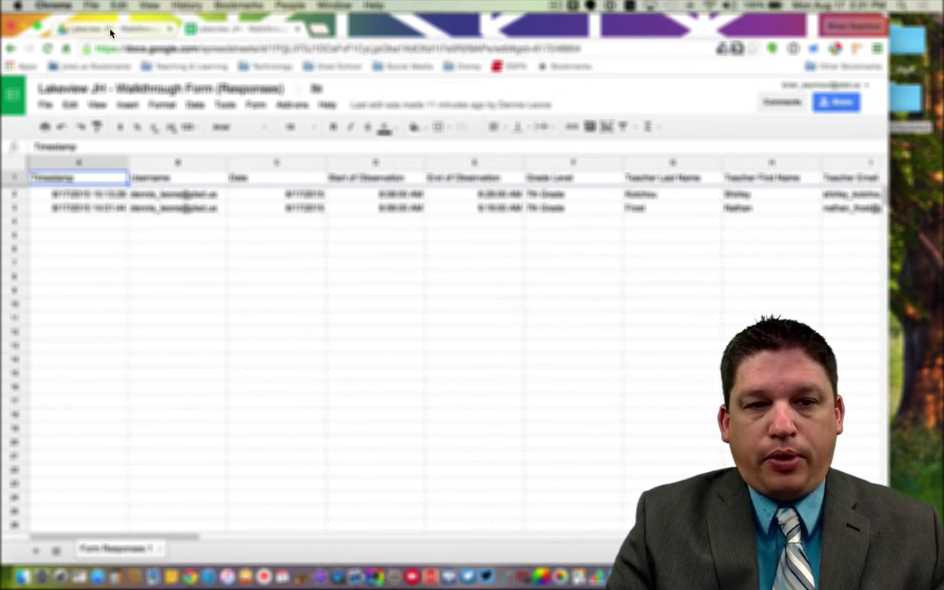
# - View the walkthrough documentation file in the Lakeview JH - Walkthrough folder, and return to the form responses spreadsheet
pyautogui.click(115, 30)
pyautogui.click(491, 176)
pyautogui.doubleClick(500, 173)
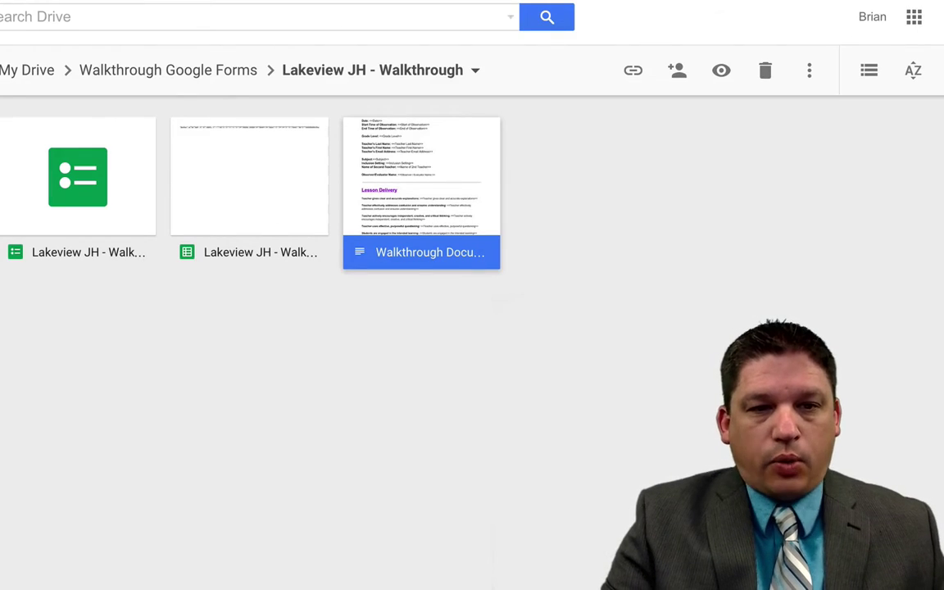
pyautogui.doubleClick(266, 207)
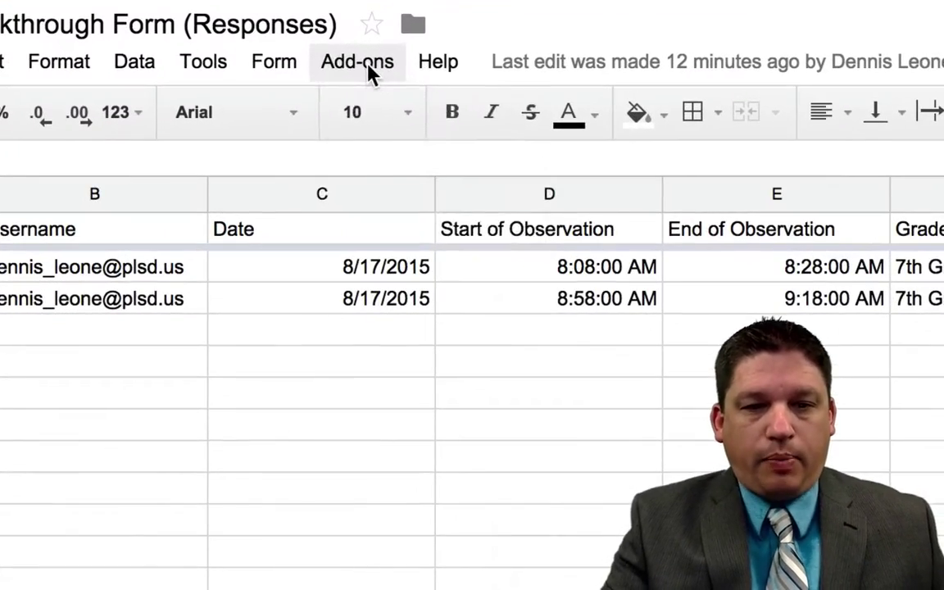
# - Look at the available spreadsheet add-ons and their search option, and close the add-on gallery
pyautogui.click(297, 109)
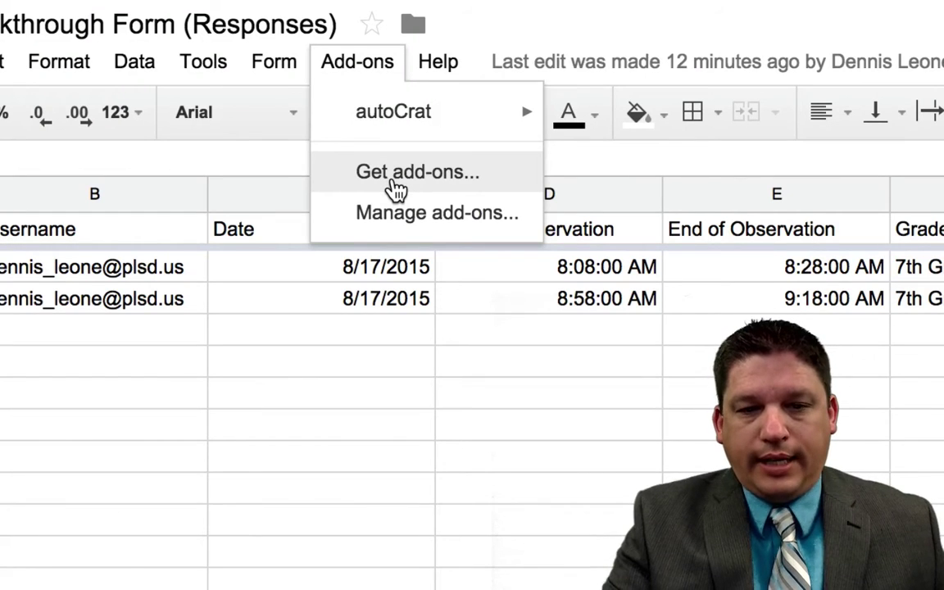
pyautogui.click(396, 189)
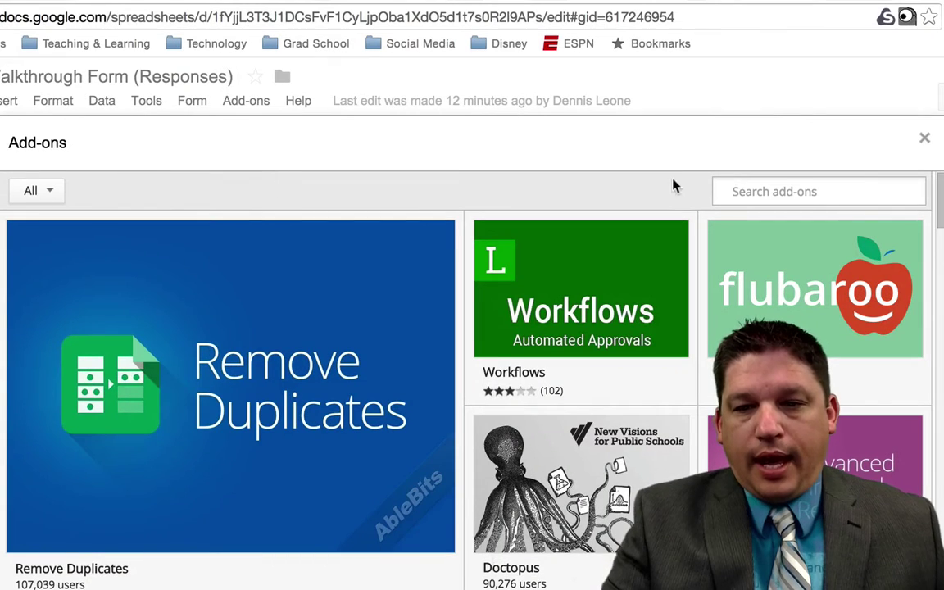
pyautogui.click(794, 193)
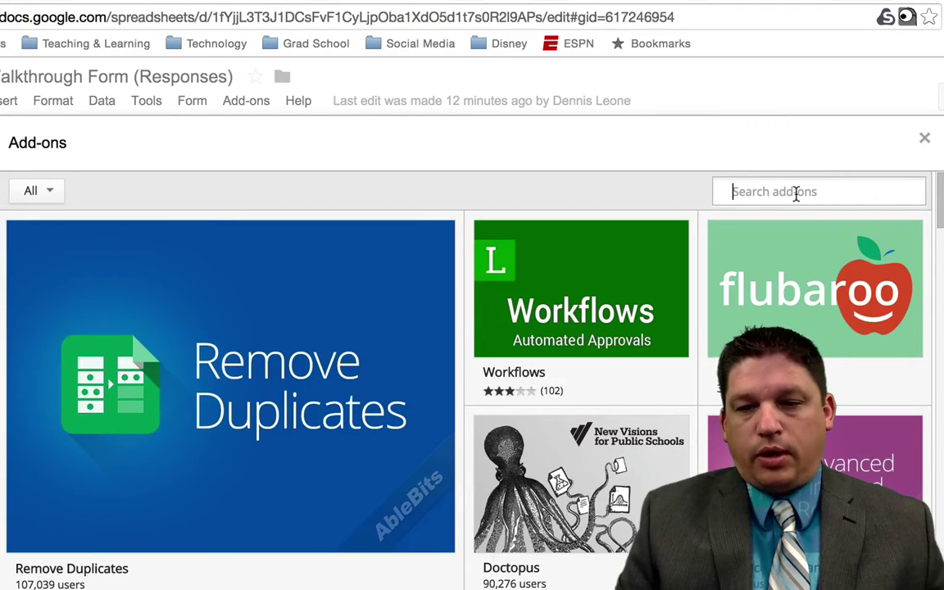
pyautogui.click(924, 142)
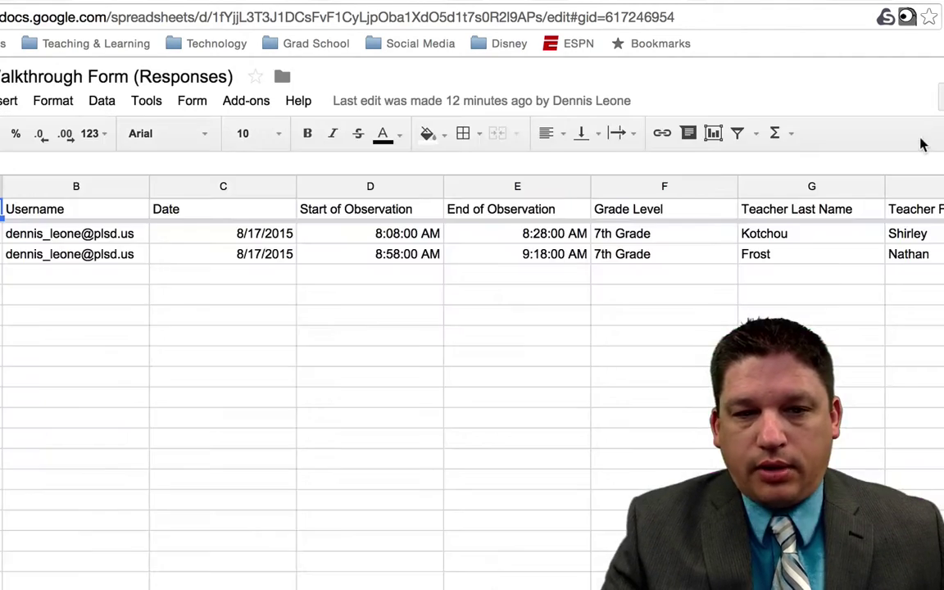
# - Launch autoCrat for the responses spreadsheet and start a new merge job
pyautogui.click(254, 109)
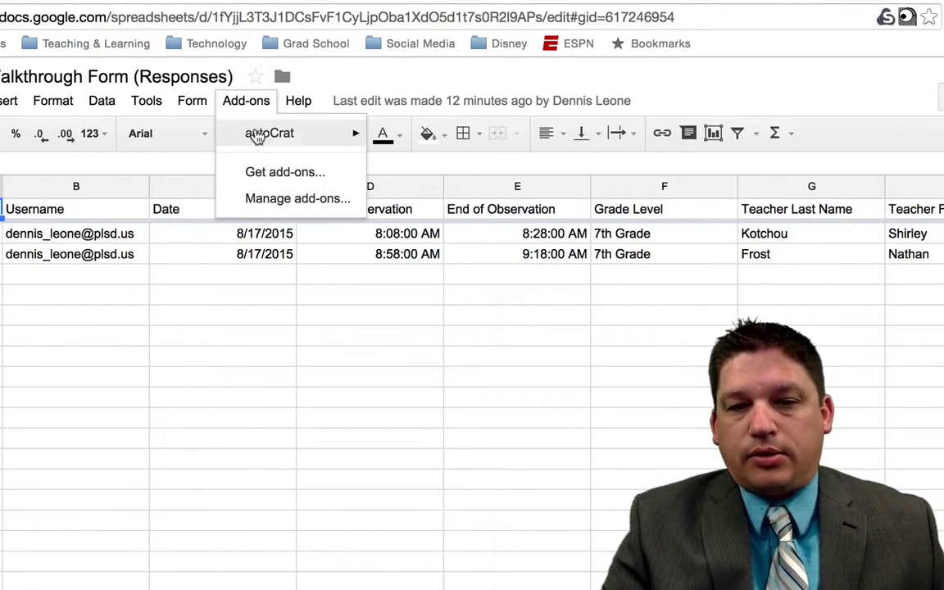
pyautogui.moveTo(257, 141)
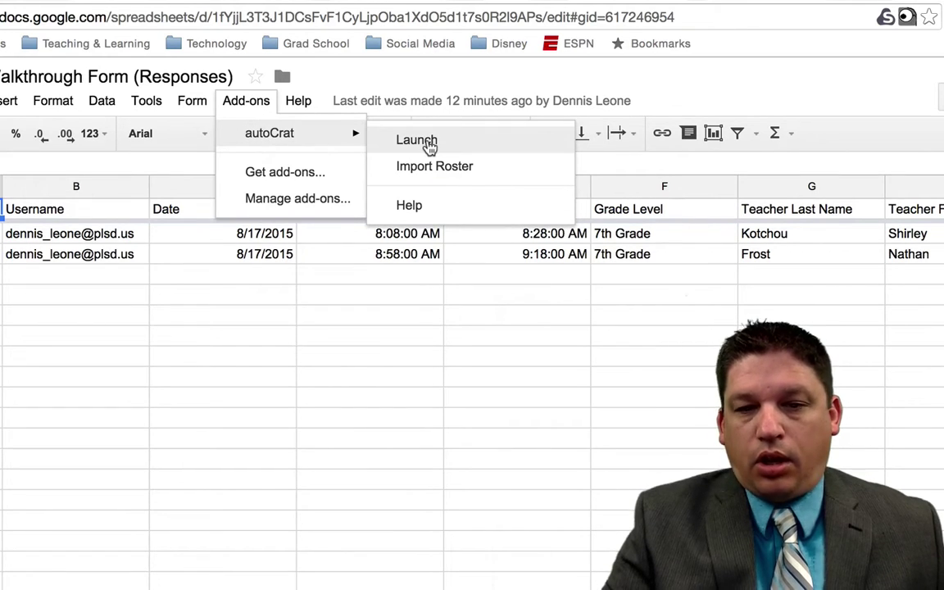
pyautogui.click(428, 144)
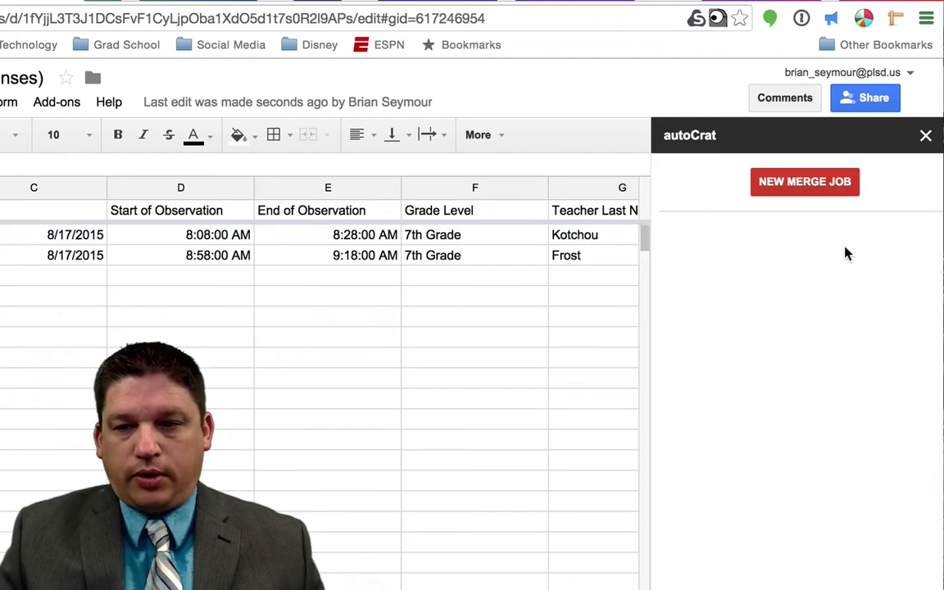
pyautogui.click(794, 187)
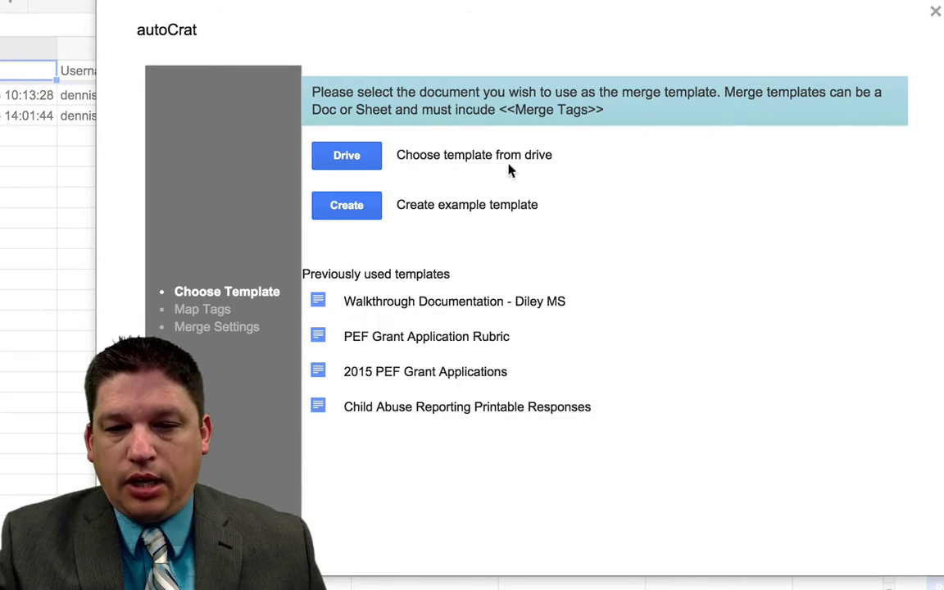
# - Choose Walkthrough Documentation - Lakeview from the Lakeview JH - Walkthrough folder in Drive as the merge template
pyautogui.click(347, 156)
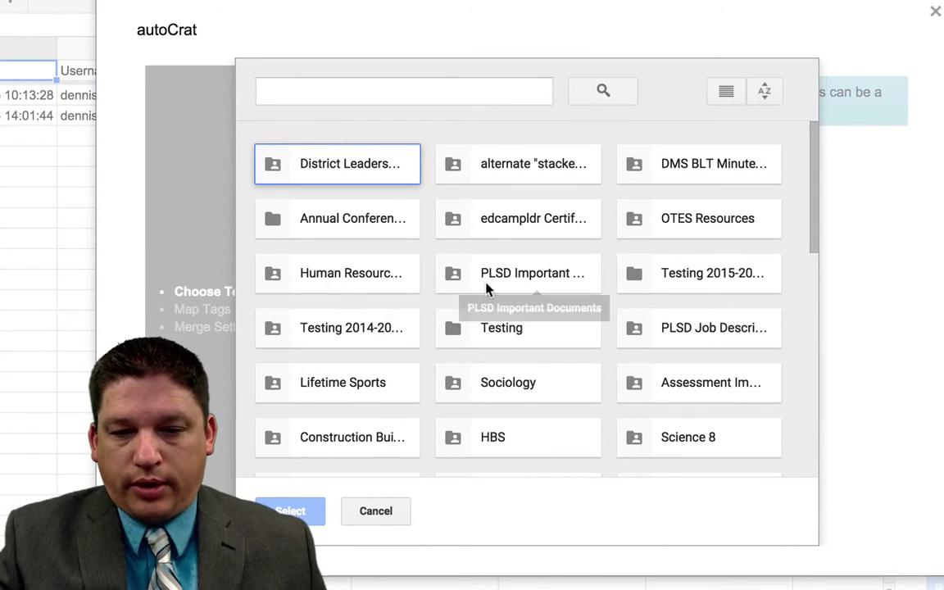
pyautogui.scroll(-3, 486, 286)
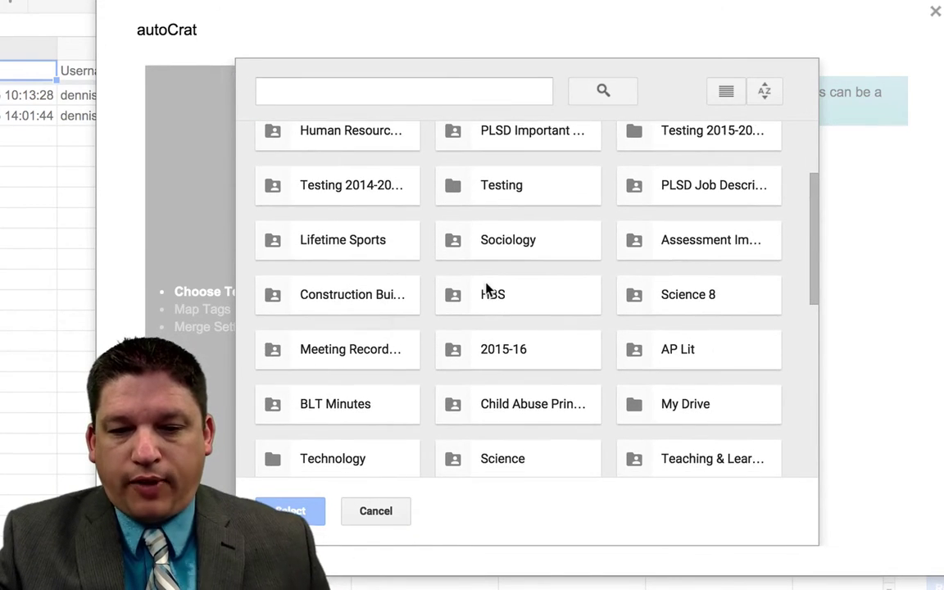
pyautogui.scroll(-3, 485, 287)
pyautogui.scroll(-2, 486, 286)
pyautogui.scroll(-3, 486, 286)
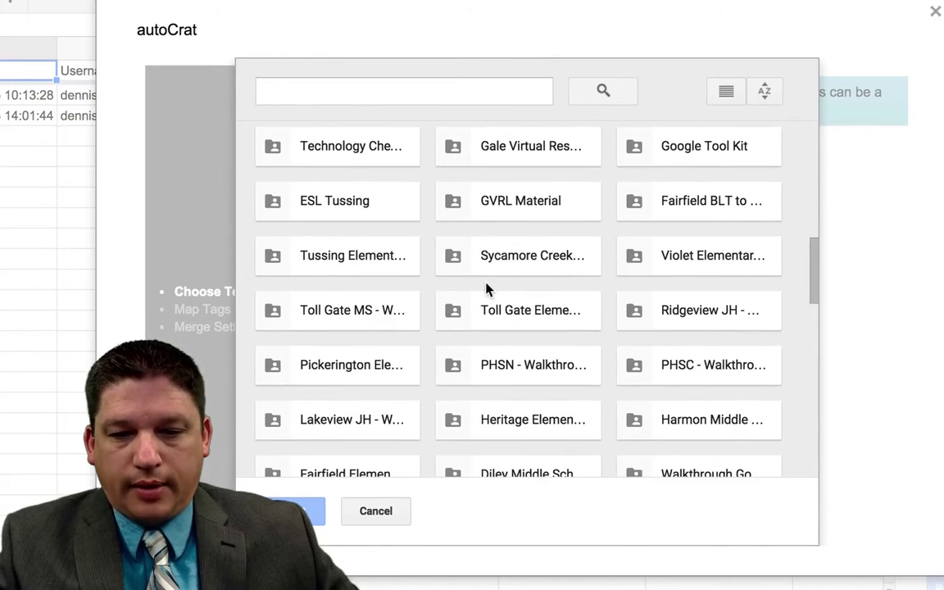
pyautogui.scroll(-1, 409, 328)
pyautogui.click(334, 384)
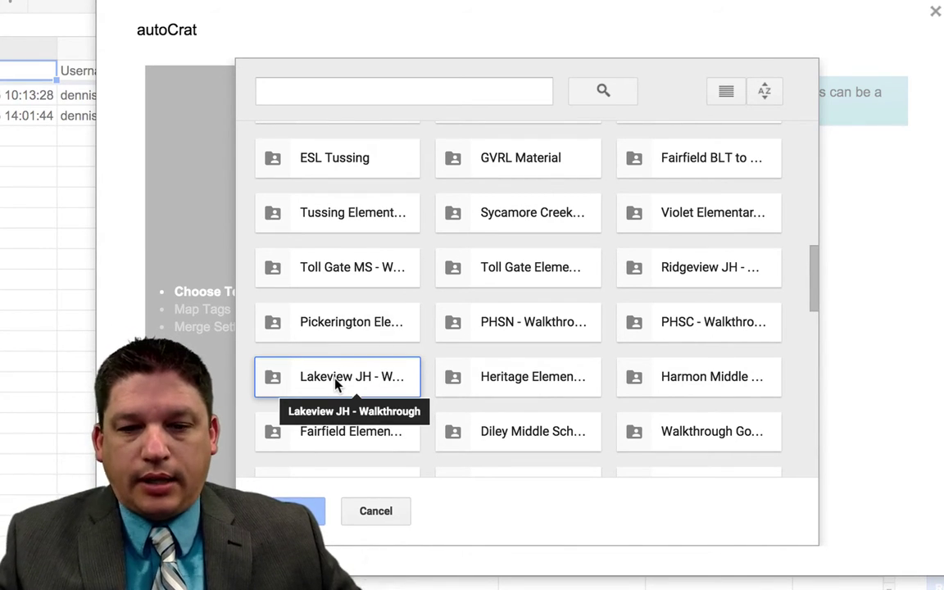
pyautogui.doubleClick(335, 383)
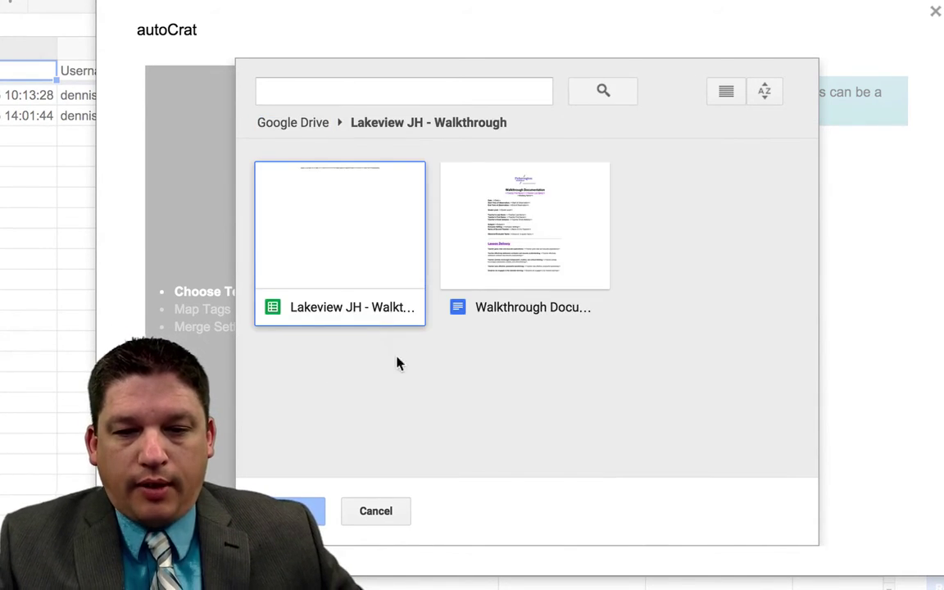
pyautogui.click(539, 252)
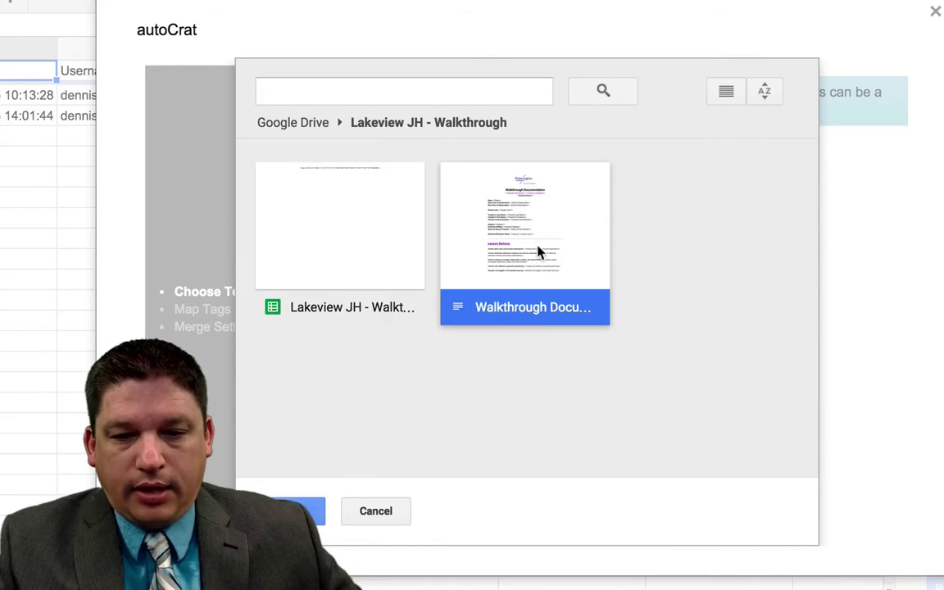
pyautogui.click(350, 243)
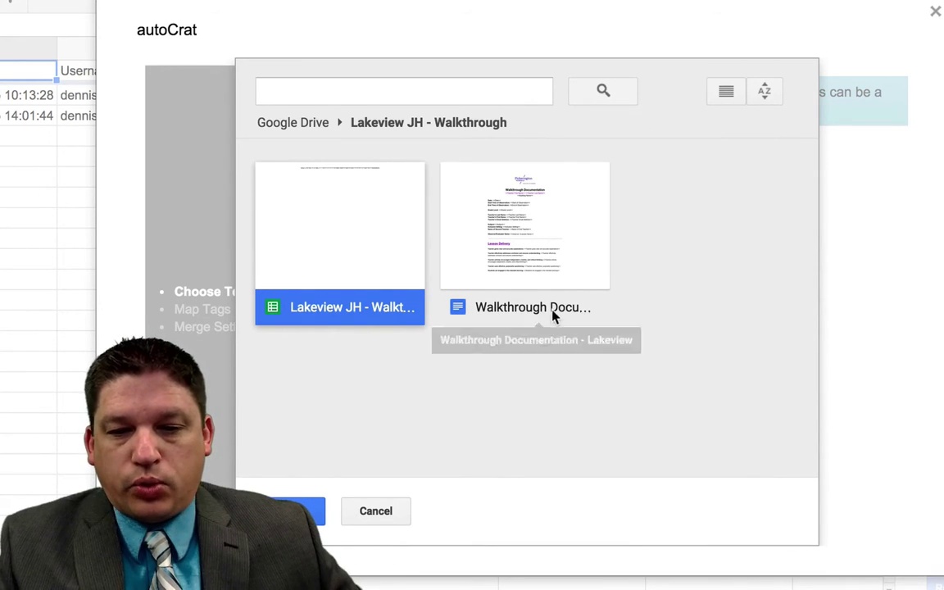
pyautogui.doubleClick(558, 242)
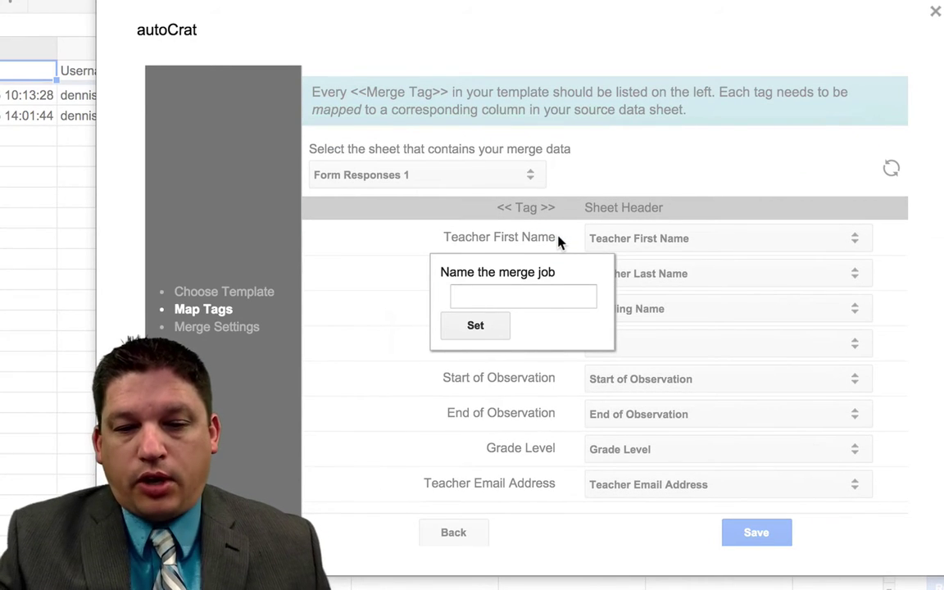
# - Name the merge job "lakeview pdfs"
pyautogui.click(511, 300)
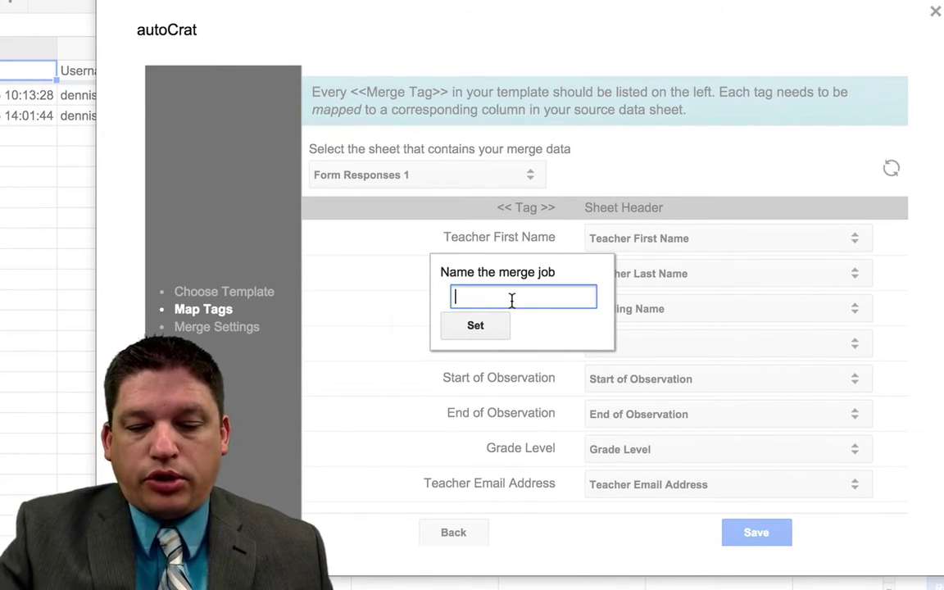
pyautogui.write('lakeview pdfs')
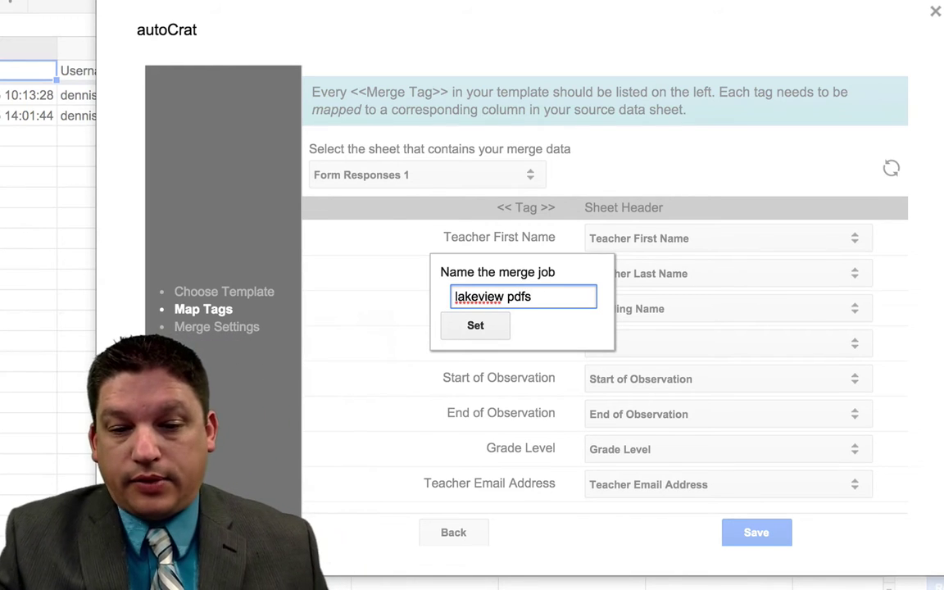
pyautogui.click(484, 331)
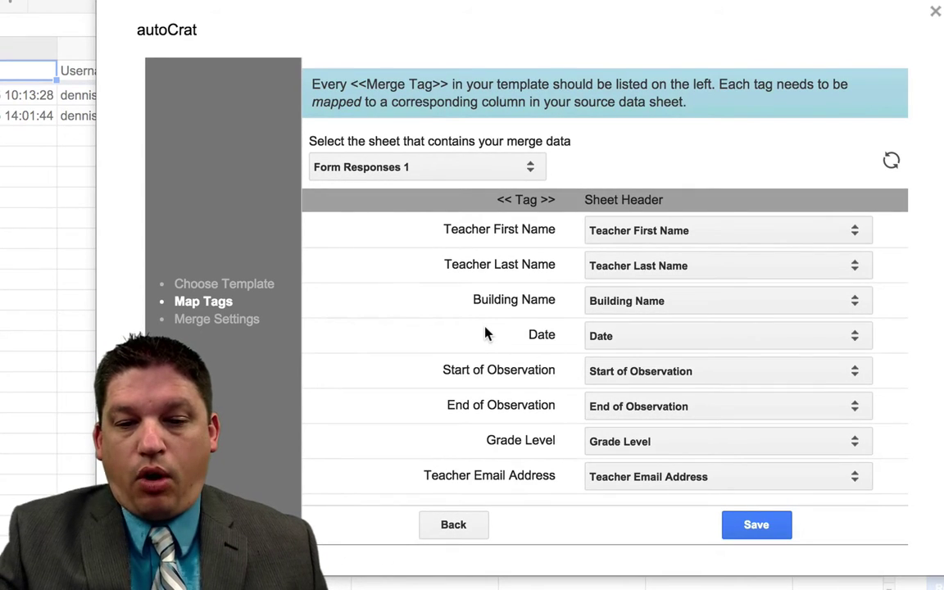
# - Check the mapping of every template merge tag to its column header in the Form Responses 1 sheet
pyautogui.scroll(-2, 668, 377)
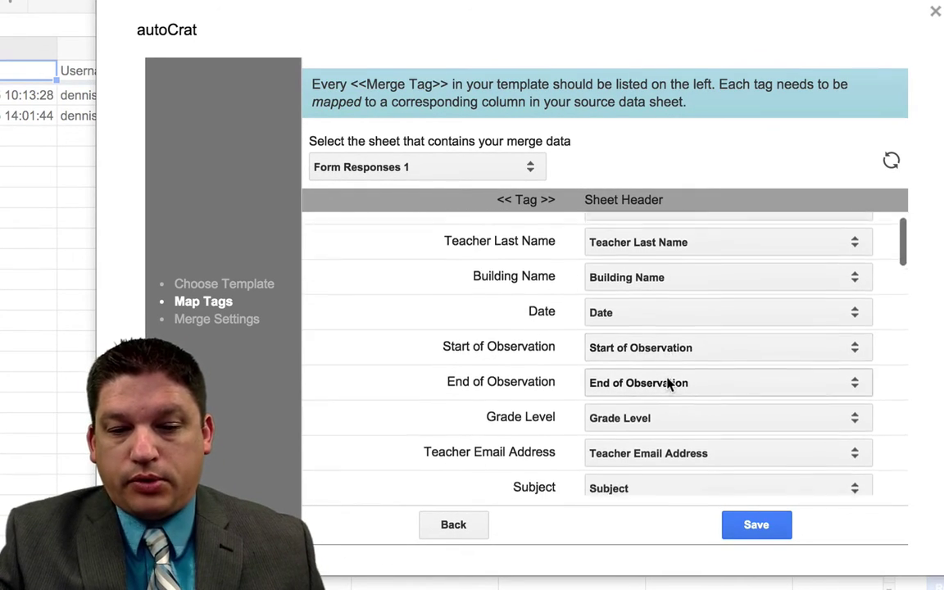
pyautogui.scroll(-5, 668, 381)
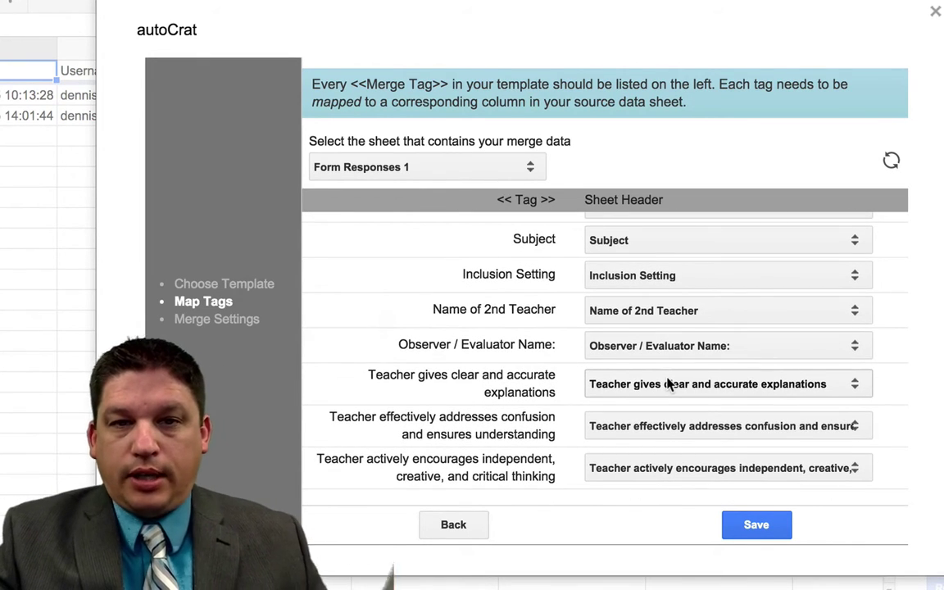
pyautogui.scroll(-5, 668, 383)
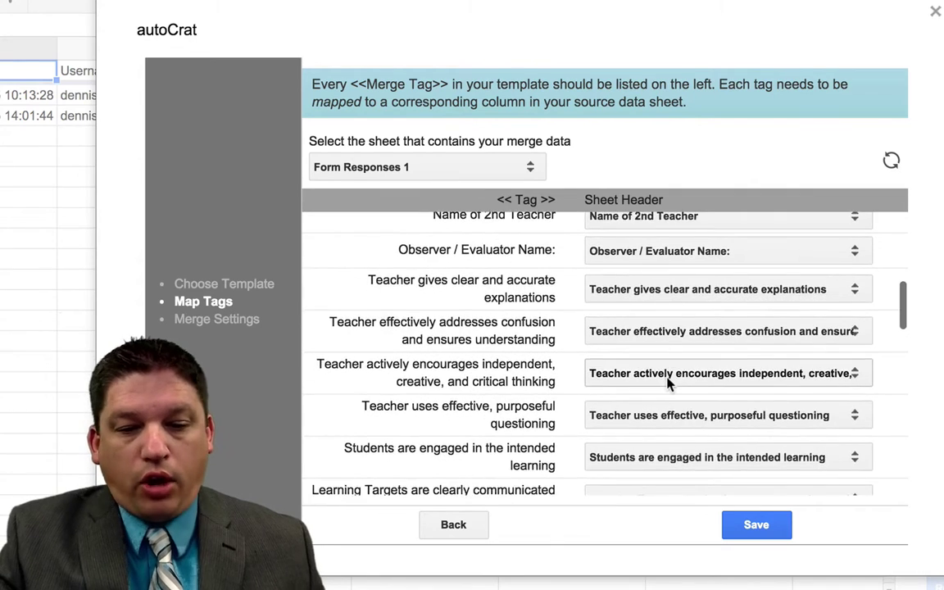
pyautogui.scroll(-3, 666, 383)
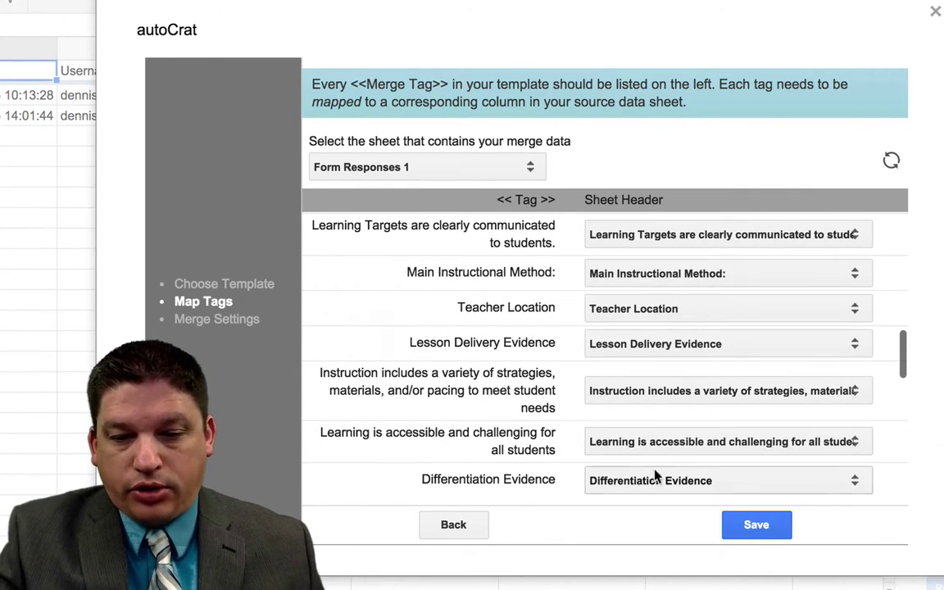
pyautogui.scroll(-8, 767, 316)
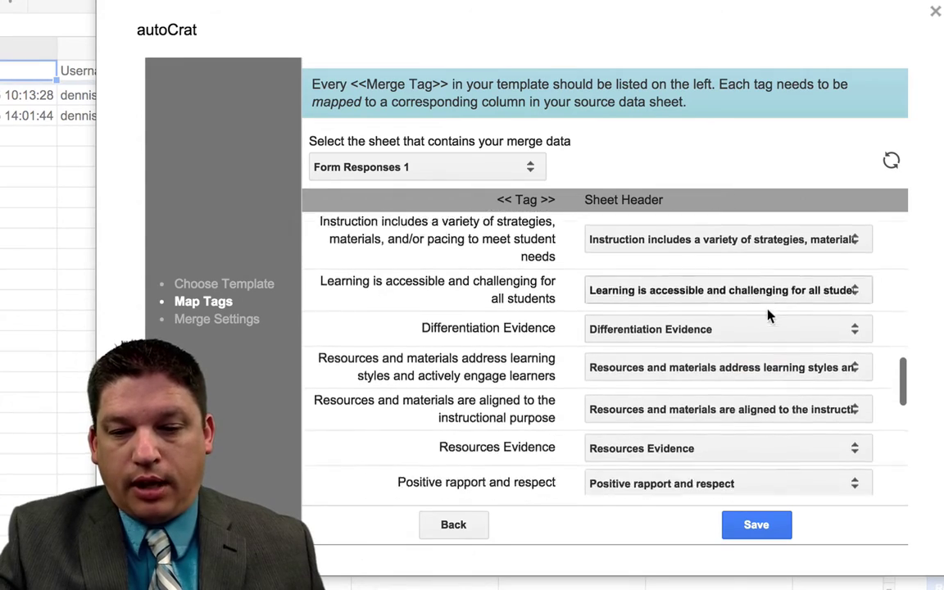
pyautogui.scroll(-5, 769, 315)
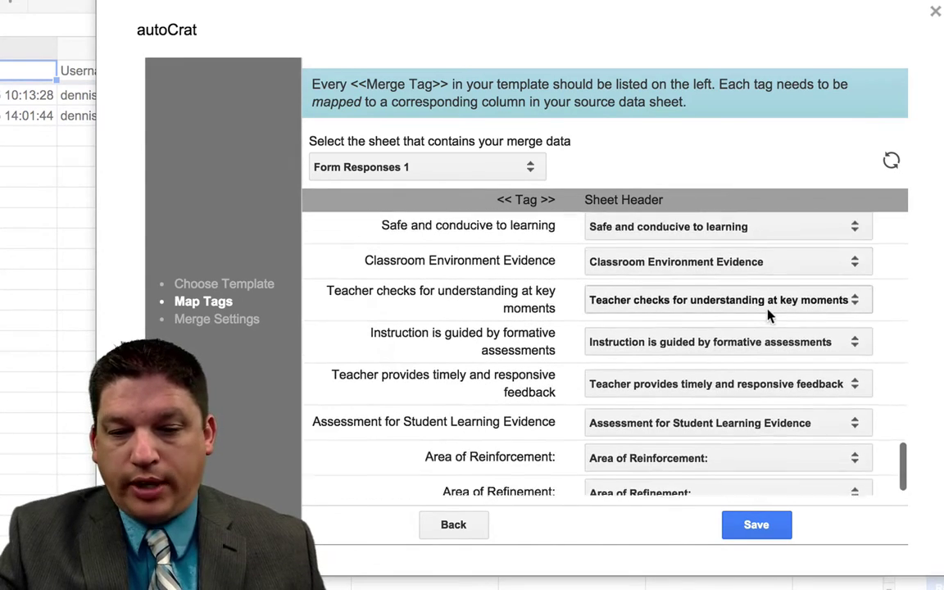
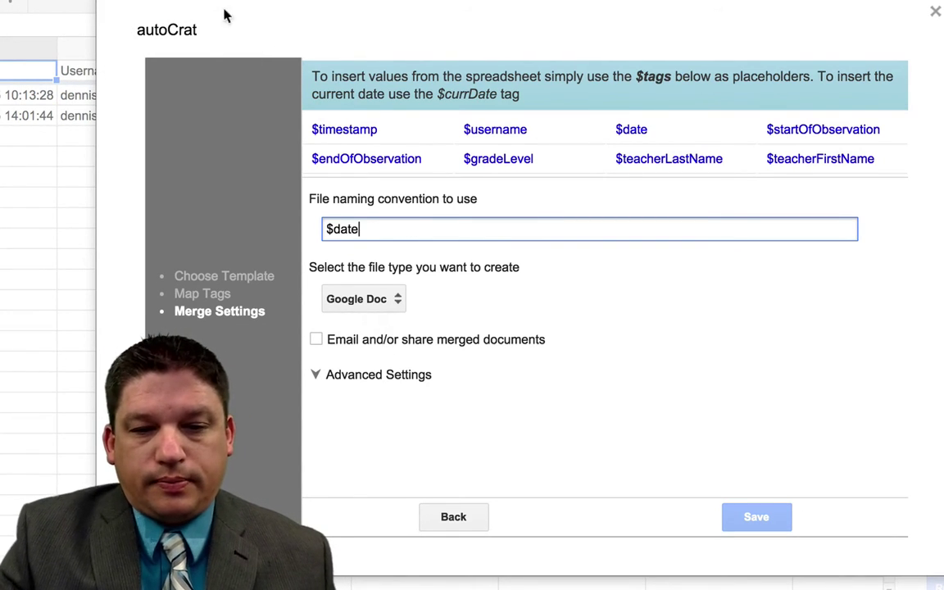
# - Replace the $date tag in the file naming convention with the $timestamp tag
pyautogui.moveTo(370, 227); pyautogui.dragTo(319, 228)
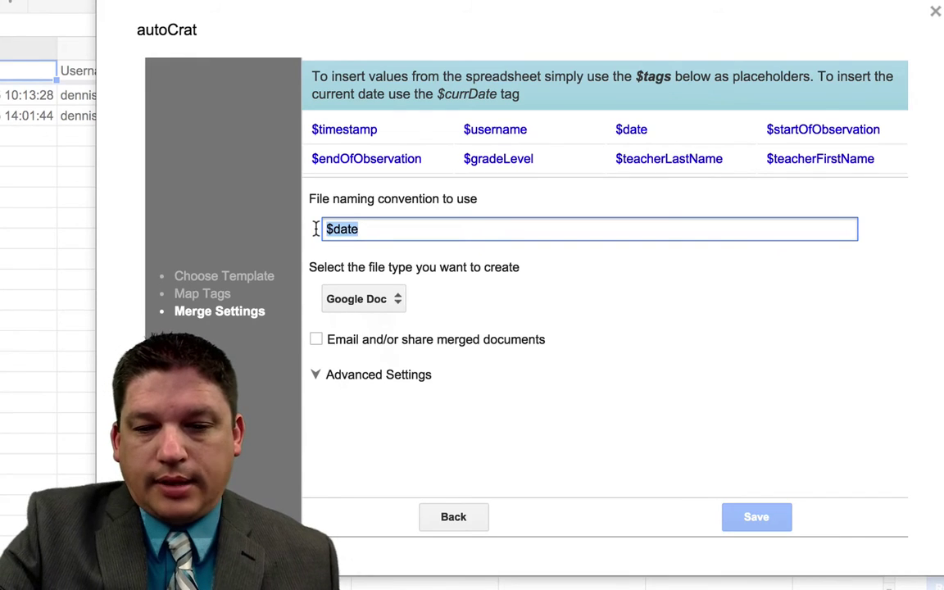
pyautogui.press('BackSpace')
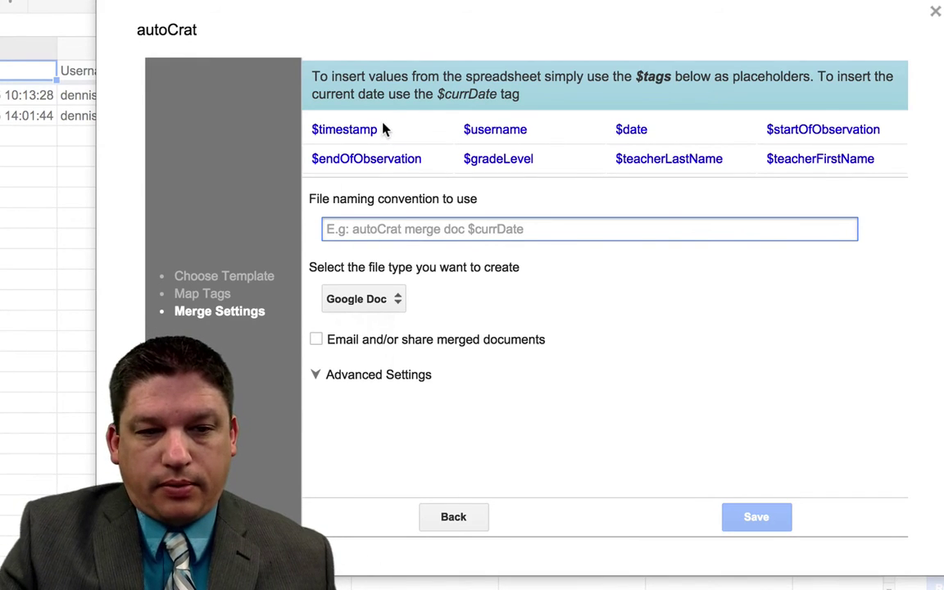
pyautogui.moveTo(379, 131); pyautogui.dragTo(312, 137)
pyautogui.press('super+c')
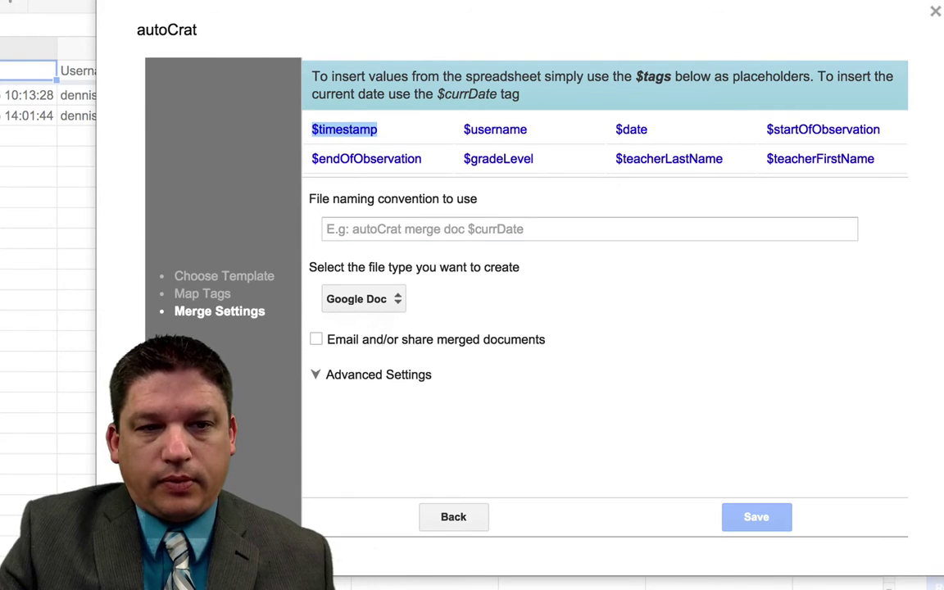
pyautogui.rightClick(313, 133)
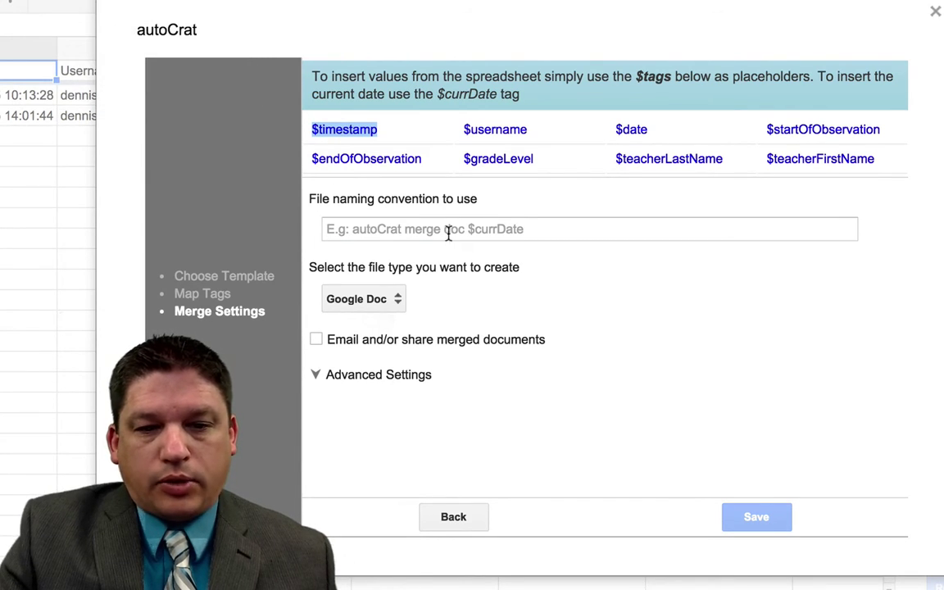
pyautogui.click(395, 230)
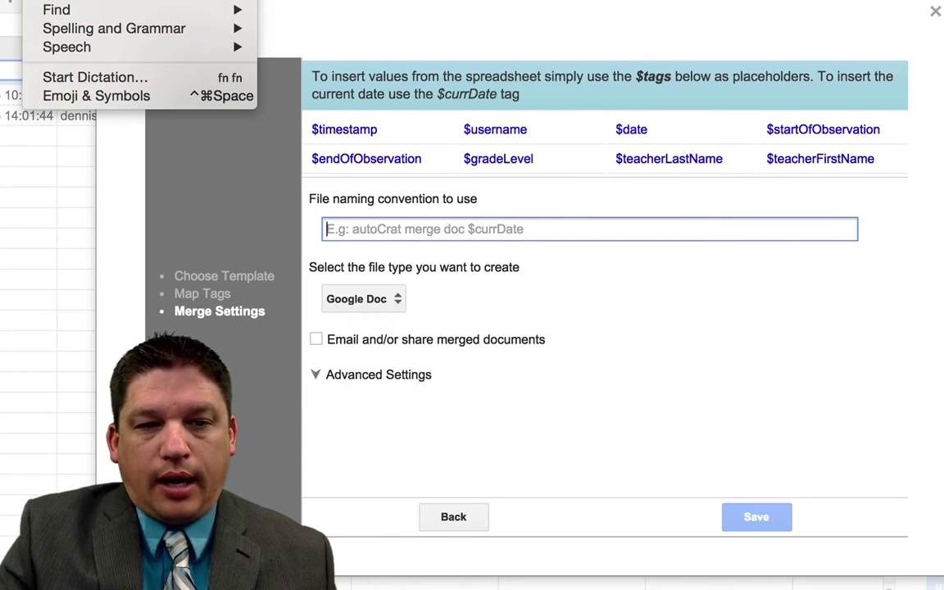
pyautogui.press('super+v')
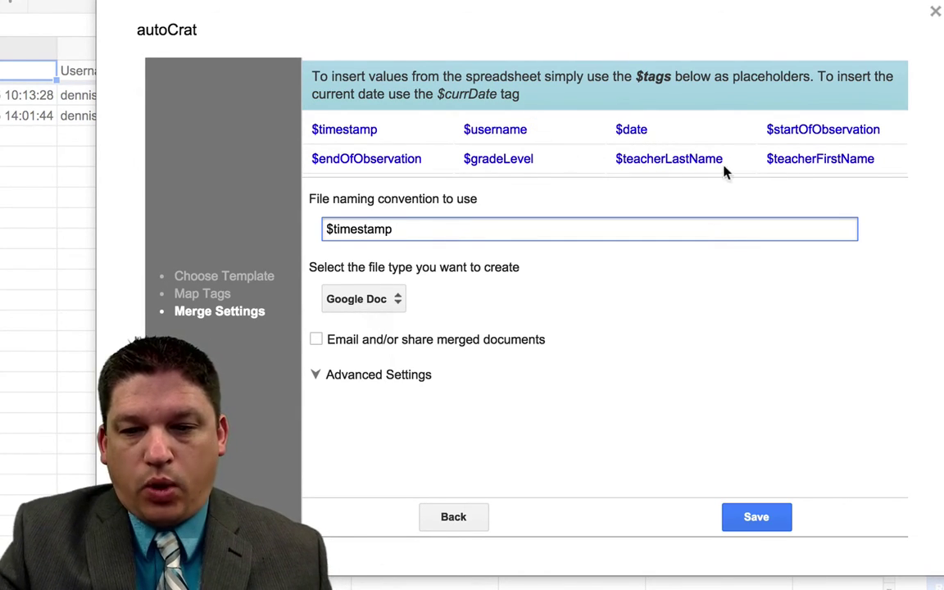
# - Add the $teacherLastName tag after $timestamp in the file naming convention, separated by a space
pyautogui.moveTo(726, 160); pyautogui.dragTo(615, 159)
pyautogui.press('super+c')
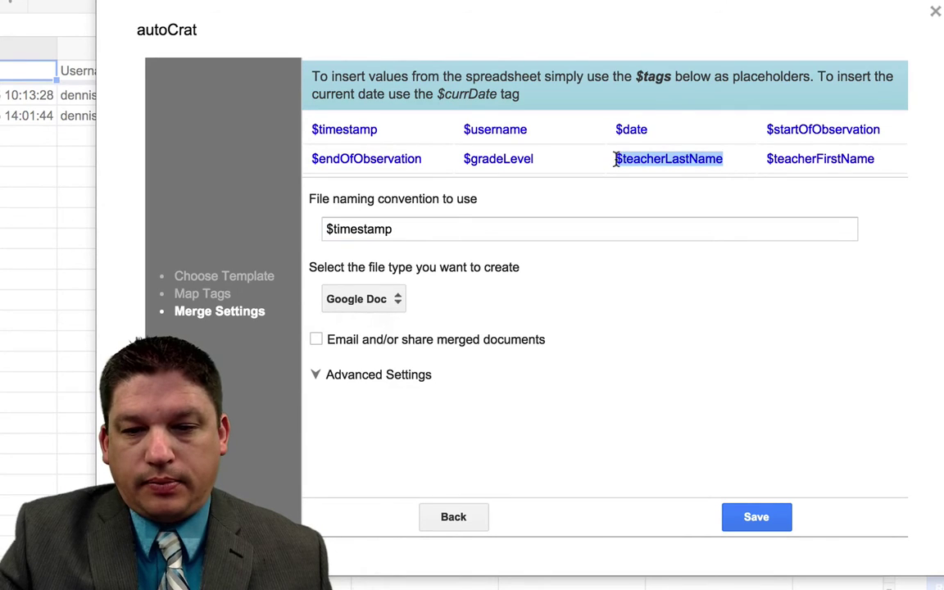
pyautogui.click(33, 0)
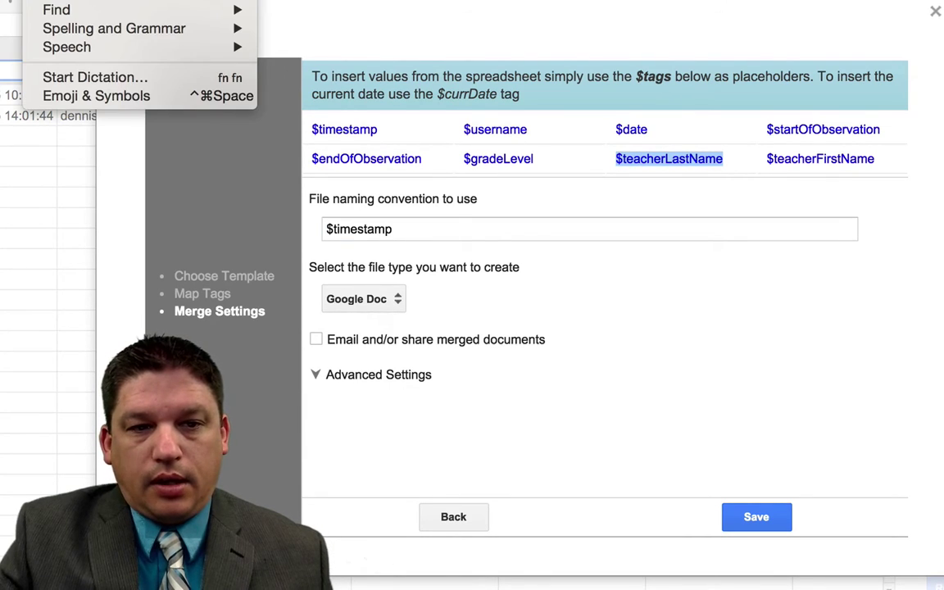
pyautogui.click(445, 227)
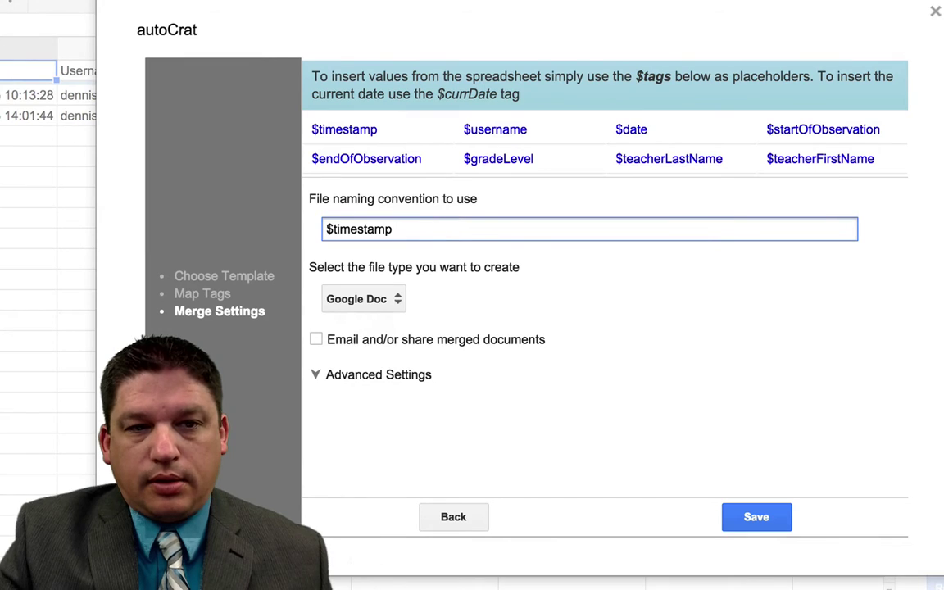
pyautogui.click(33, 0)
pyautogui.press('super+v')
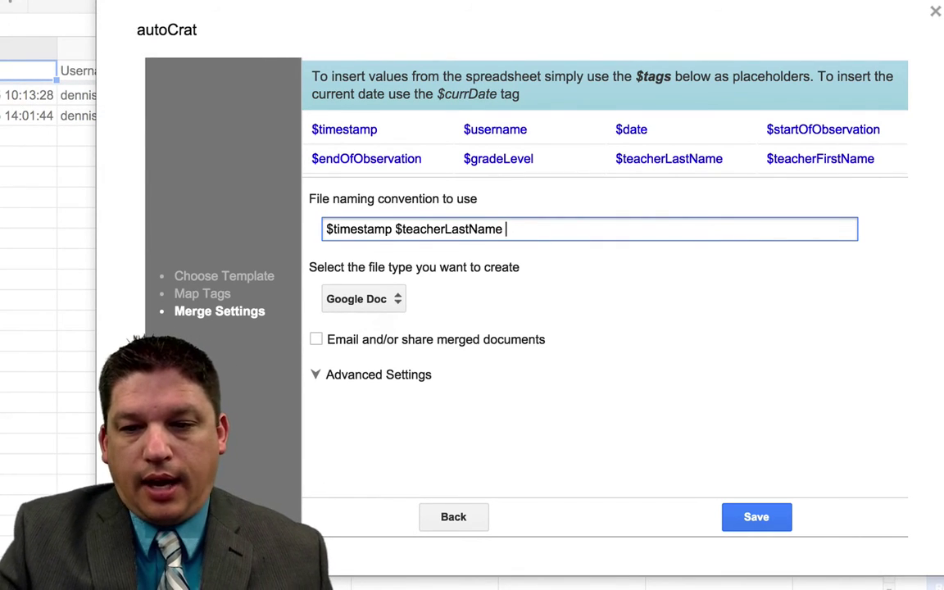
# - Append the $teacherFirstName tag to the end of the file naming convention
pyautogui.moveTo(879, 164); pyautogui.dragTo(770, 164)
pyautogui.press('super+c')
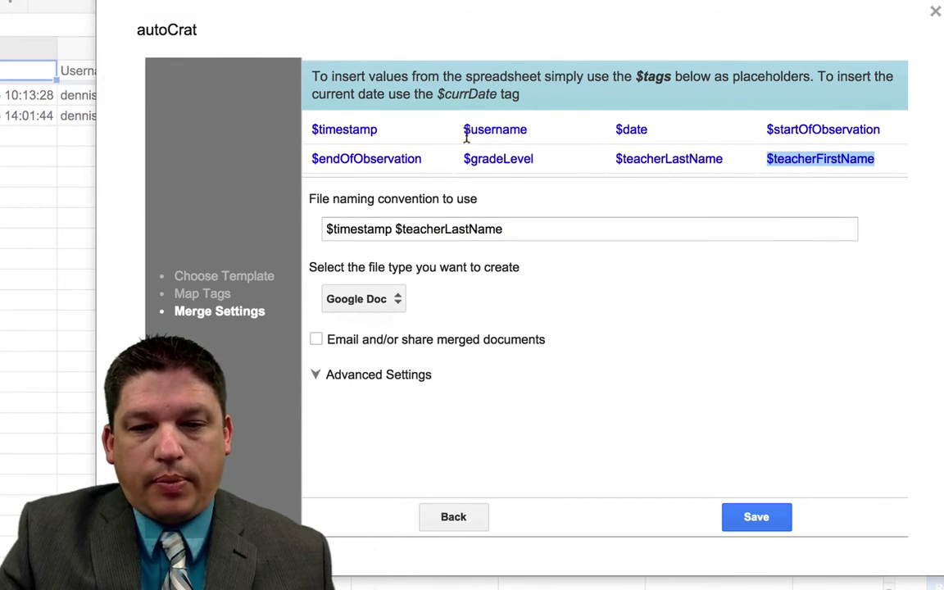
pyautogui.click(548, 229)
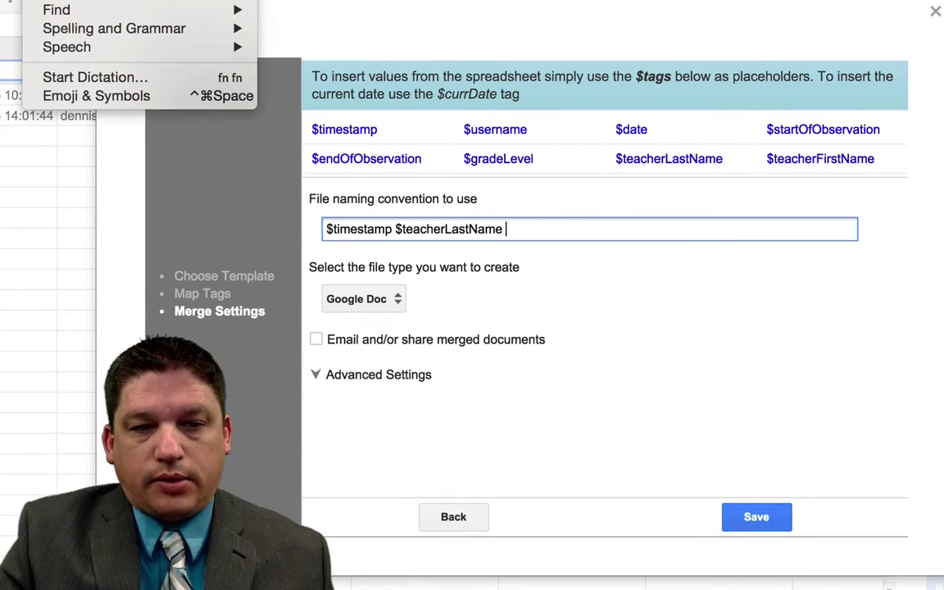
pyautogui.press('super+v')
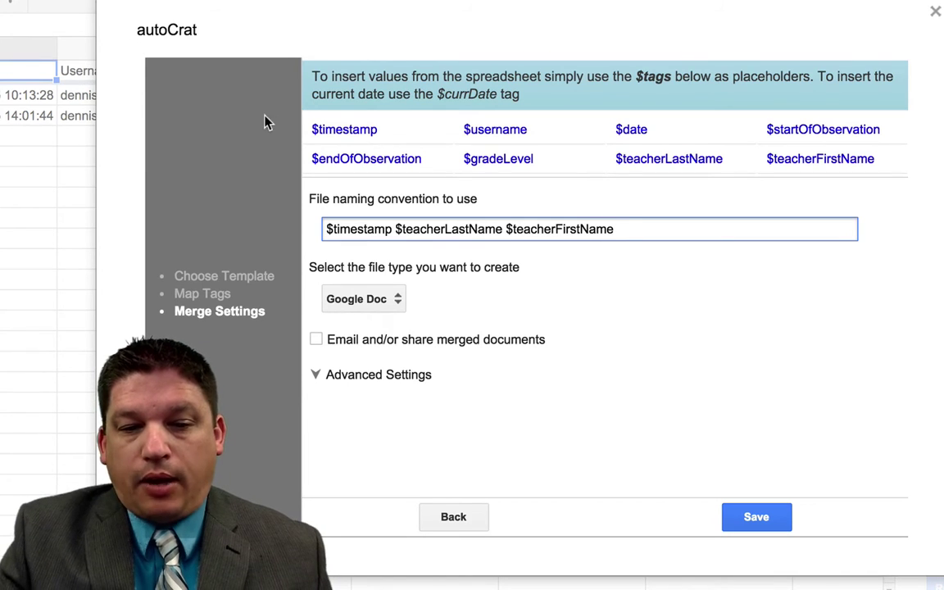
# - Set the merged file type to PDF and save the merge job
pyautogui.click(393, 298)
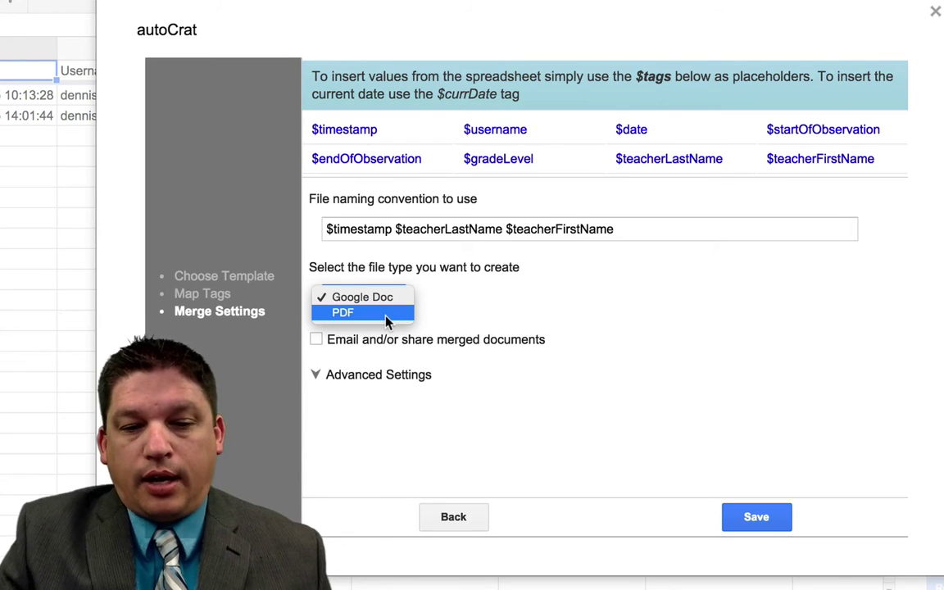
pyautogui.click(387, 315)
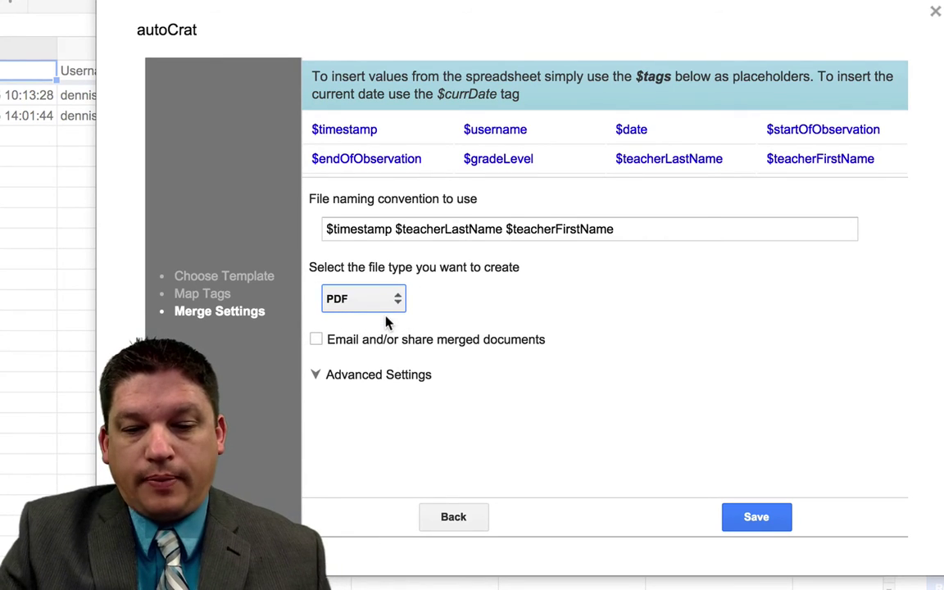
pyautogui.click(766, 519)
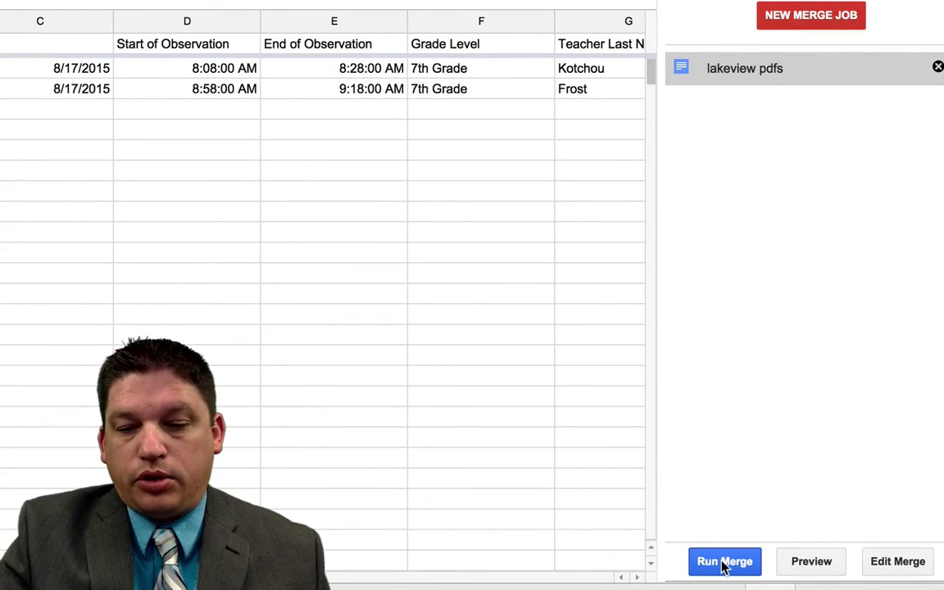
# - Run the lakeview pdfs merge and open its Merged Docs folder within Lakeview JH - Walkthrough in Drive
pyautogui.click(724, 564)
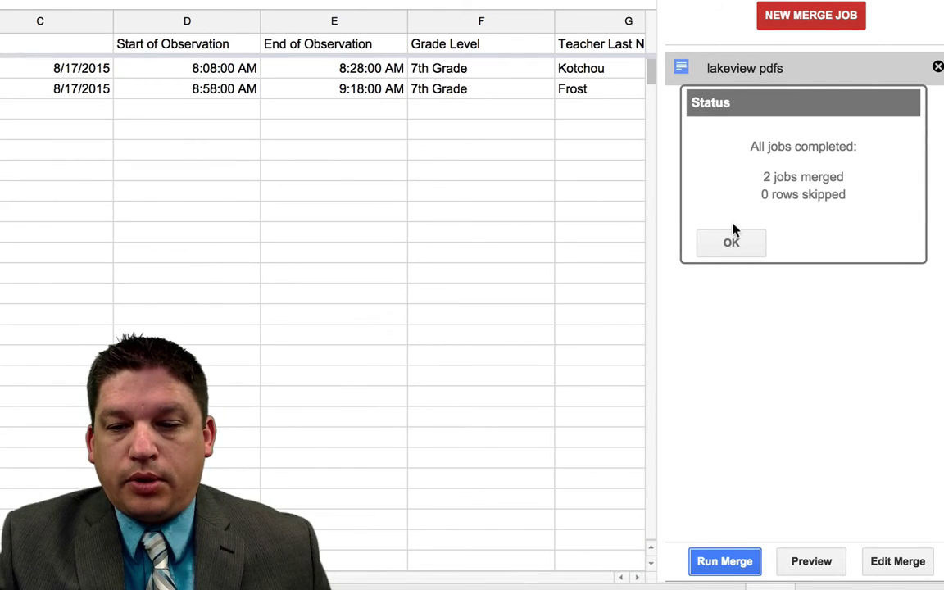
pyautogui.click(731, 243)
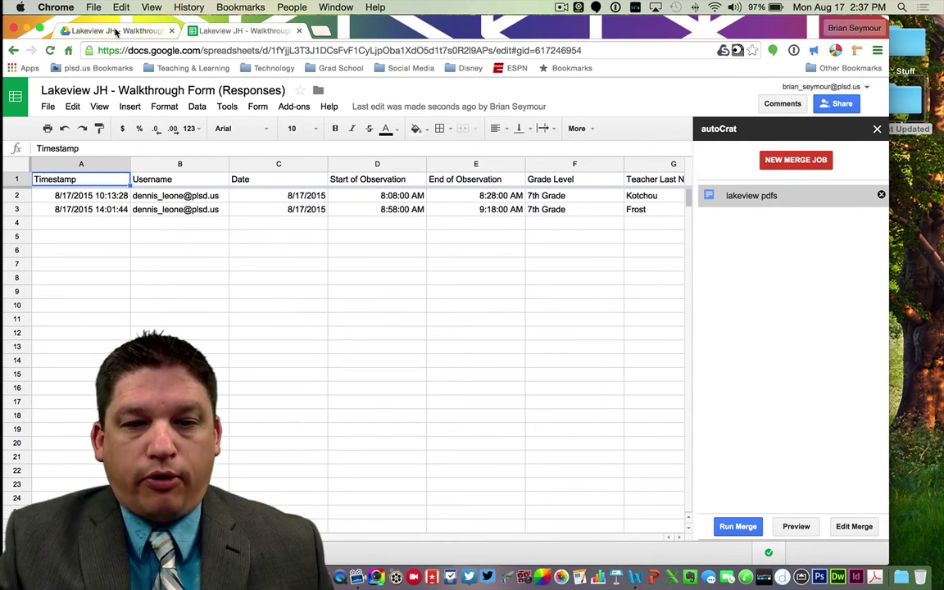
pyautogui.click(116, 31)
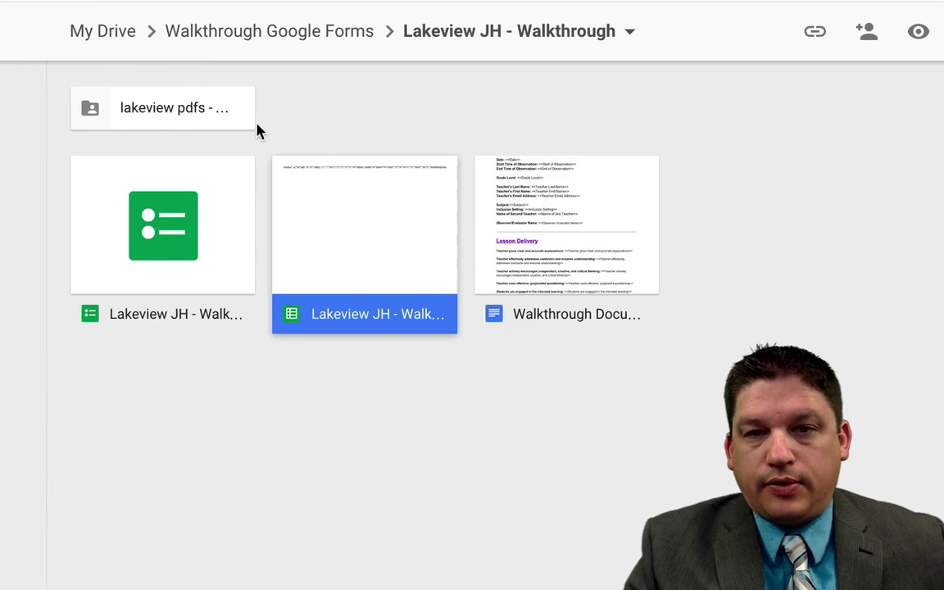
pyautogui.doubleClick(199, 119)
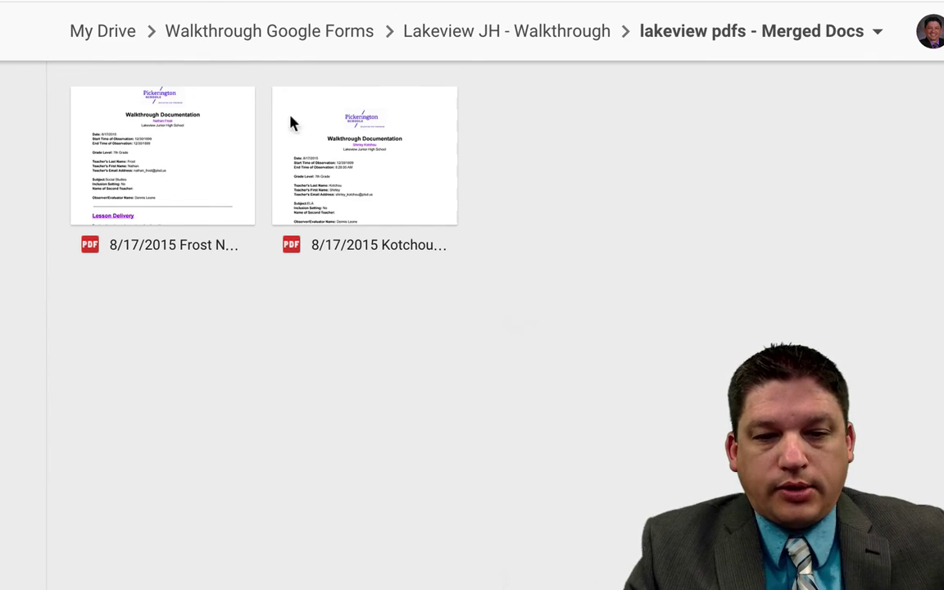
# - Review the first merged walkthrough PDF, from the observation details through Lesson Delivery, Differentiation, Resources and Classroom Environment
pyautogui.doubleClick(205, 168)
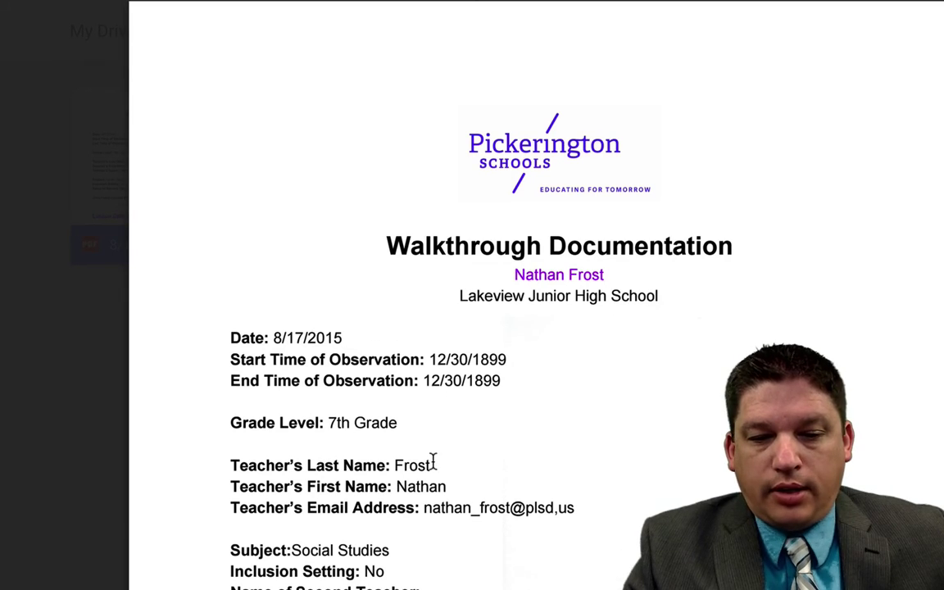
pyautogui.scroll(-6, 529, 568)
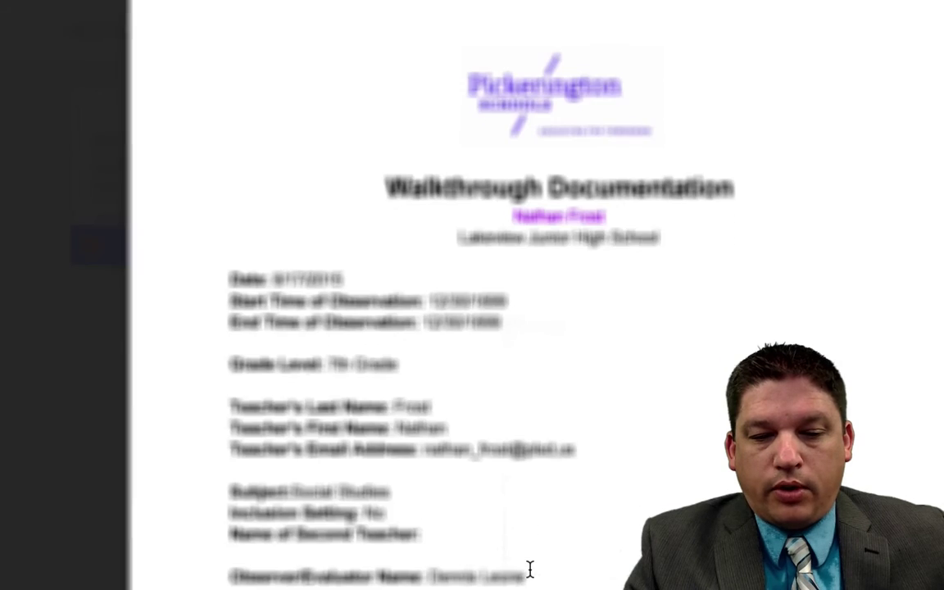
pyautogui.scroll(-10, 526, 562)
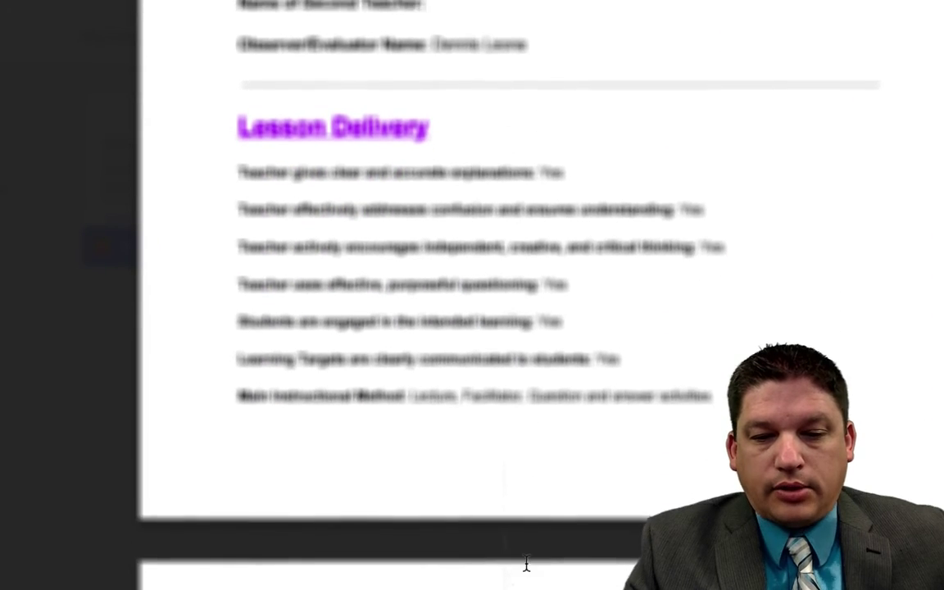
pyautogui.scroll(-8, 525, 562)
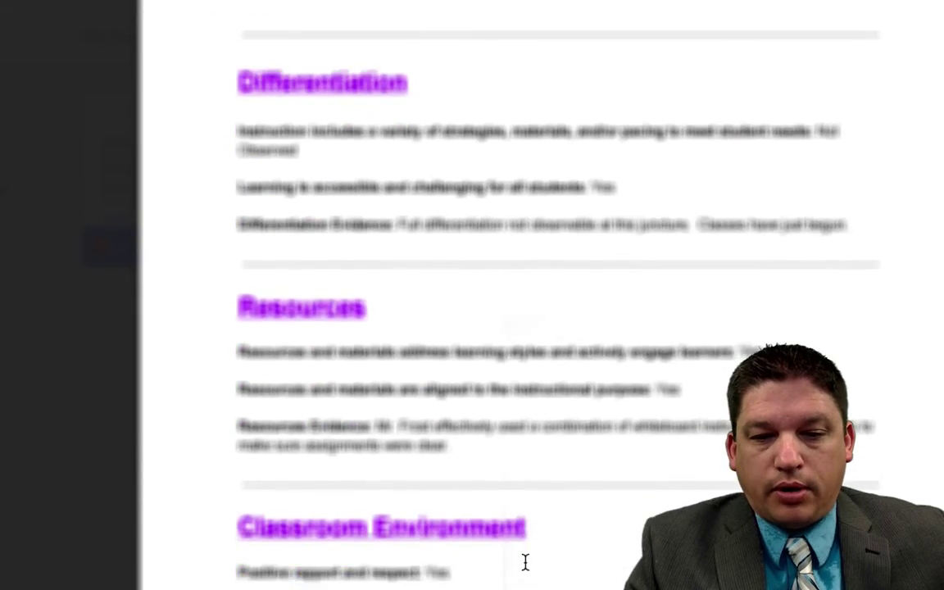
pyautogui.scroll(20, 525, 562)
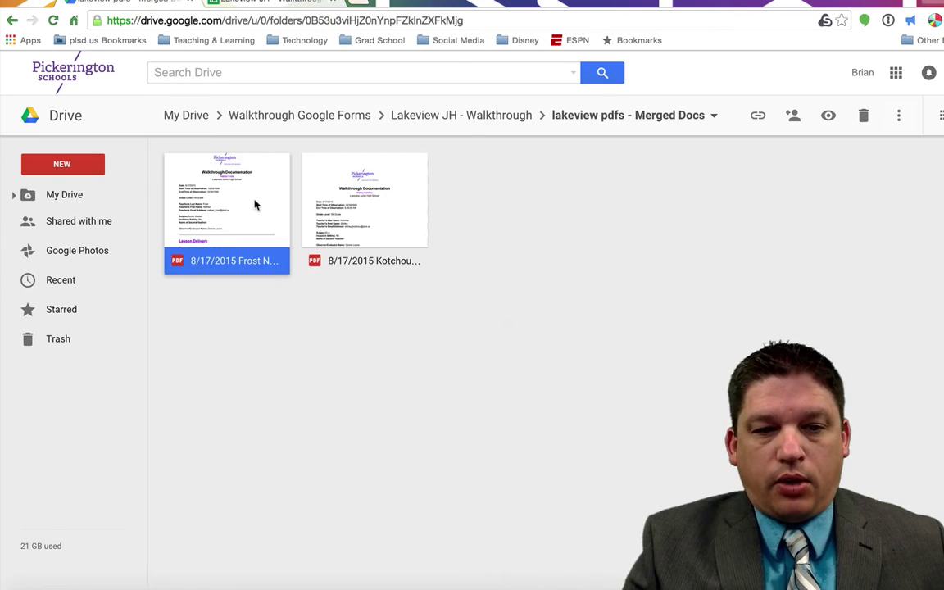
# - Download the first merged walkthrough PDF from Drive and reveal the downloaded file in Finder
pyautogui.click(900, 115)
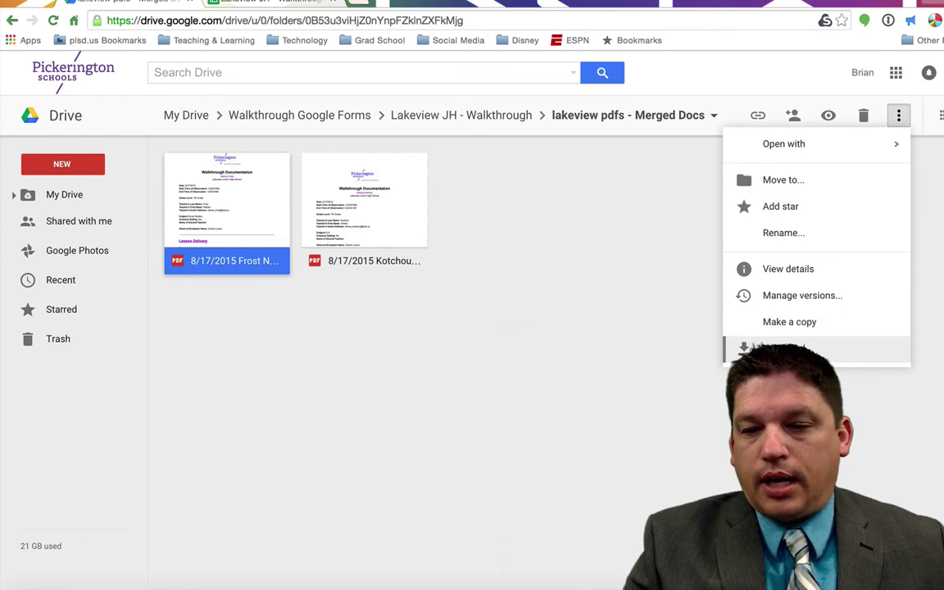
pyautogui.click(785, 350)
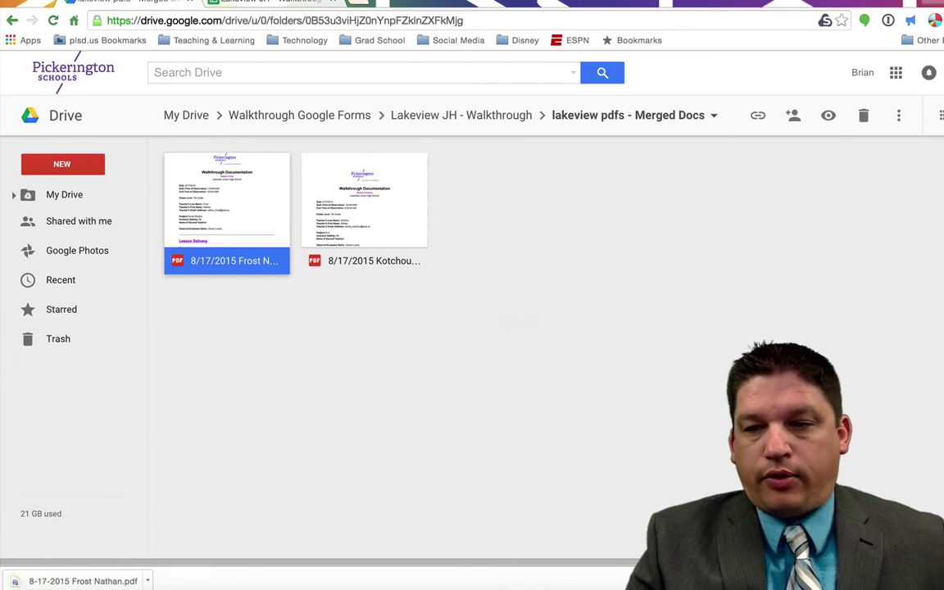
pyautogui.click(147, 581)
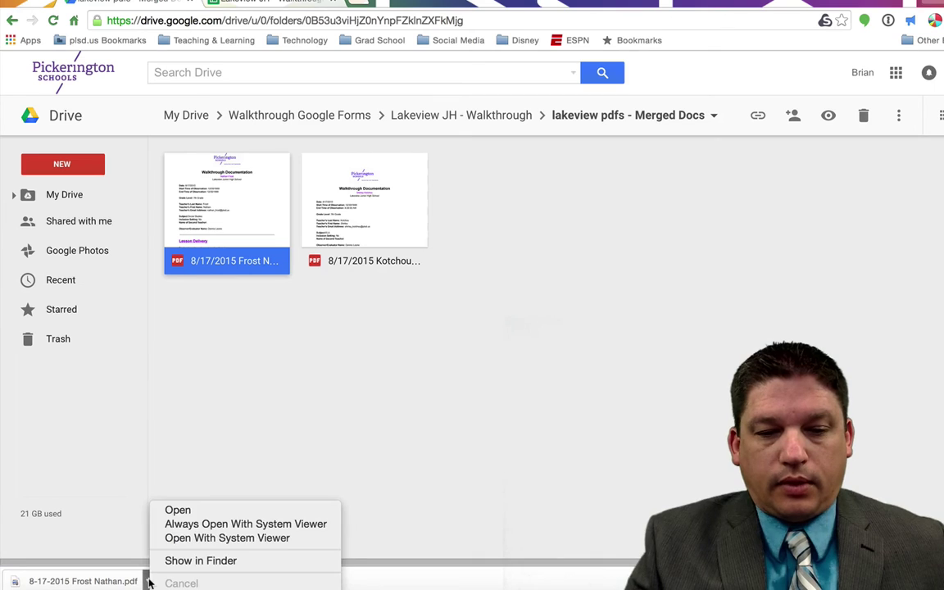
pyautogui.click(215, 562)
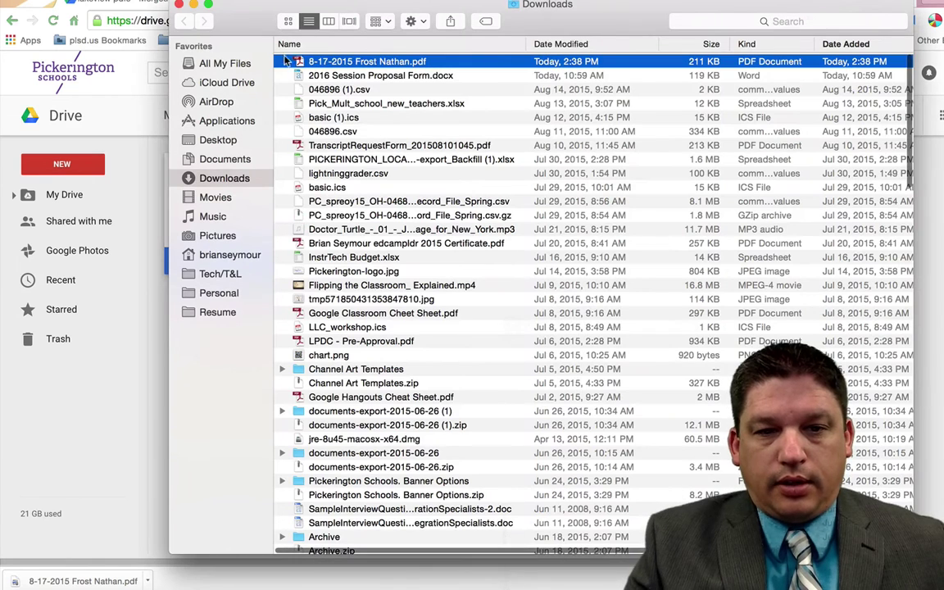
# - Delete the downloaded walkthrough PDF from the Downloads folder and quit Acrobat
pyautogui.press('super+BackSpace')
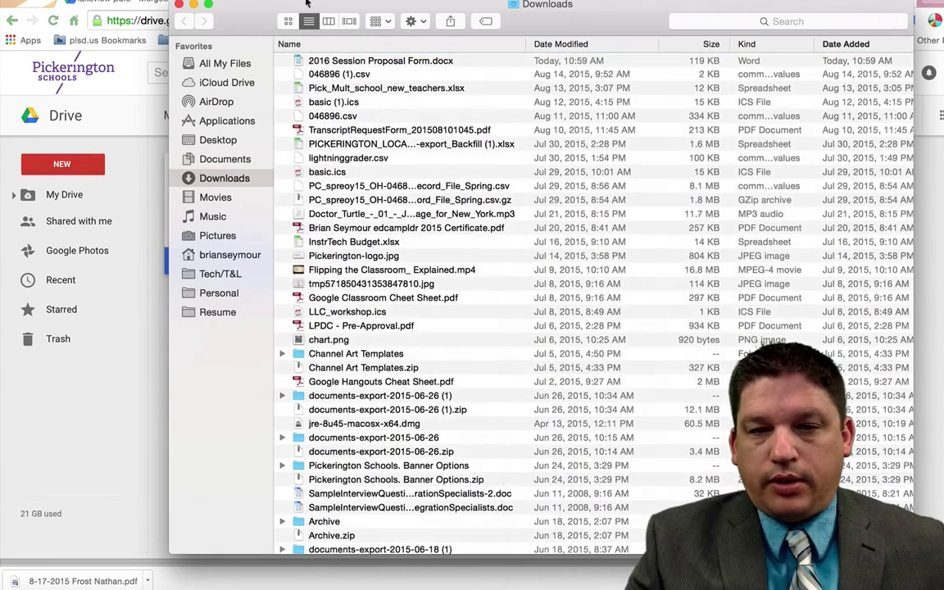
pyautogui.click(179, 5)
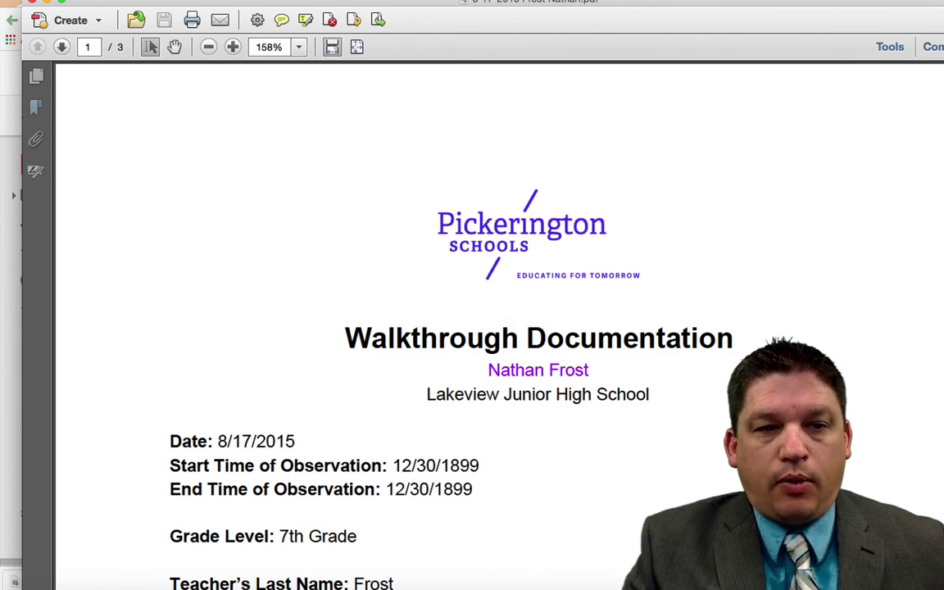
pyautogui.click(56, 9)
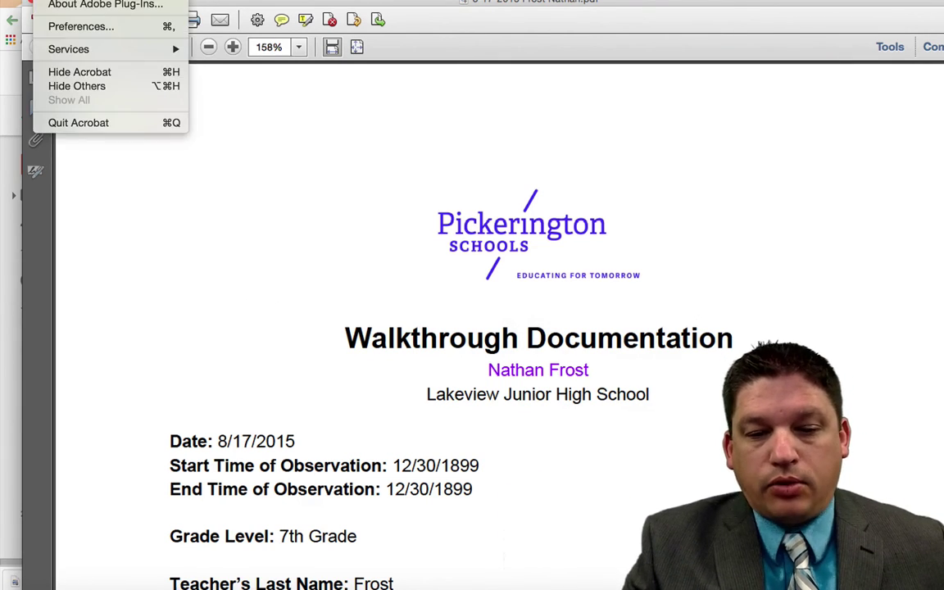
pyautogui.click(92, 123)
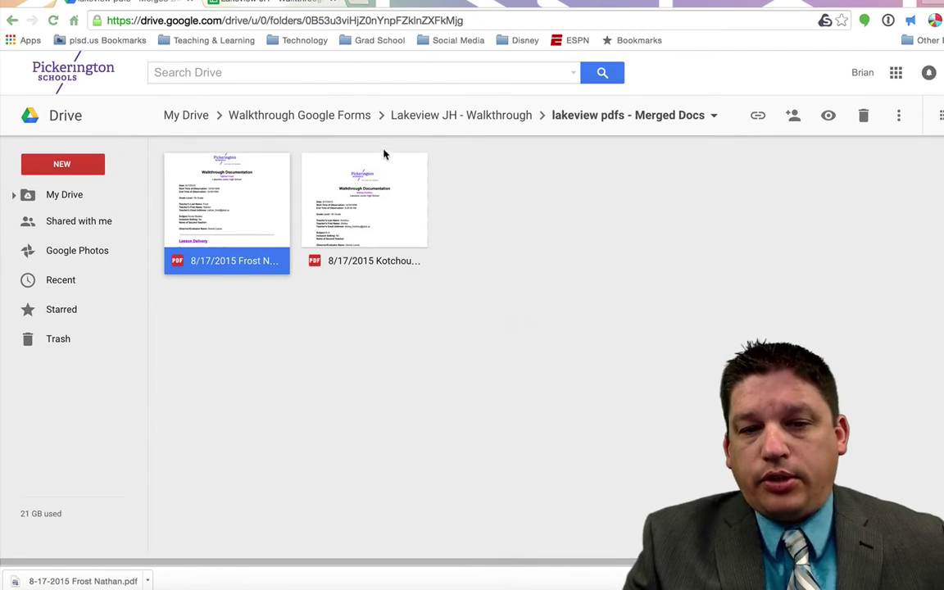
# - Return to the Lakeview JH walkthrough responses spreadsheet and close the autoCrat add-on
pyautogui.click(289, 4)
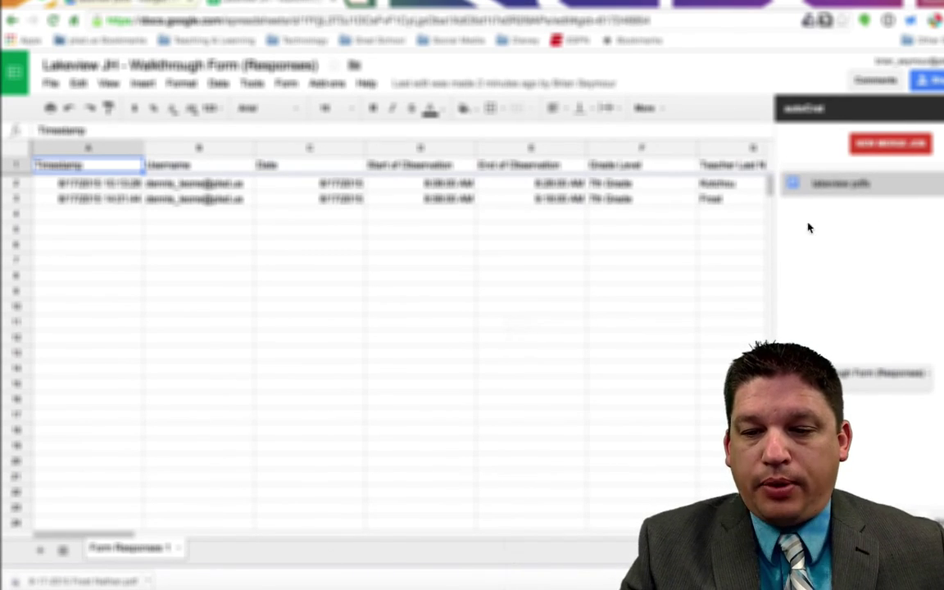
pyautogui.click(844, 185)
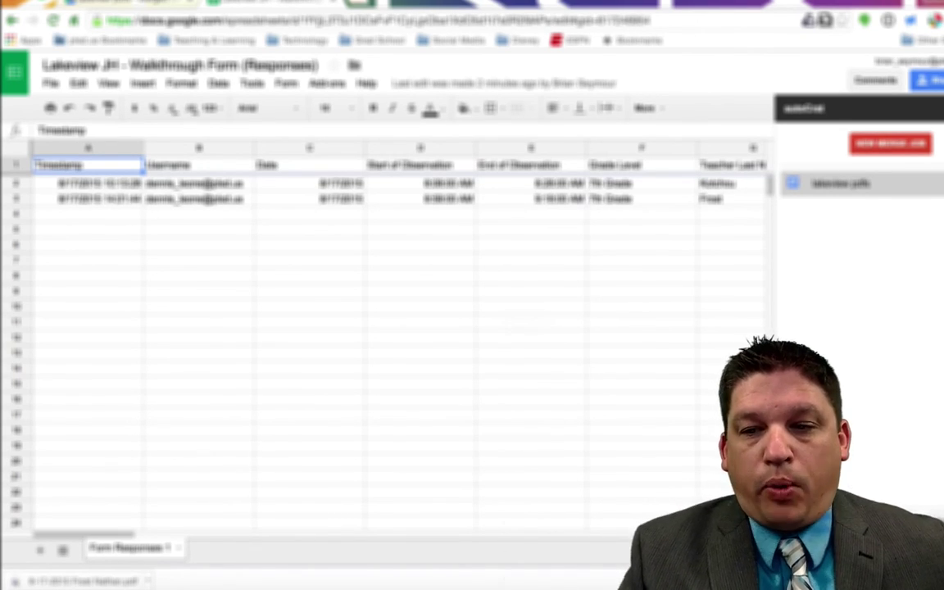
pyautogui.click(931, 108)
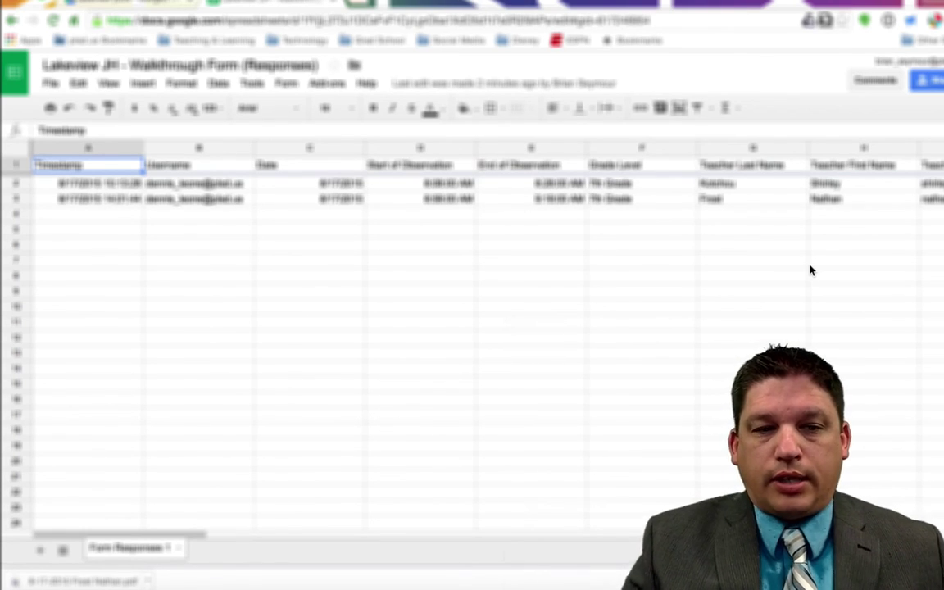
# - Return to Drive and go up to the Walkthrough Google Forms folder
pyautogui.click(132, 4)
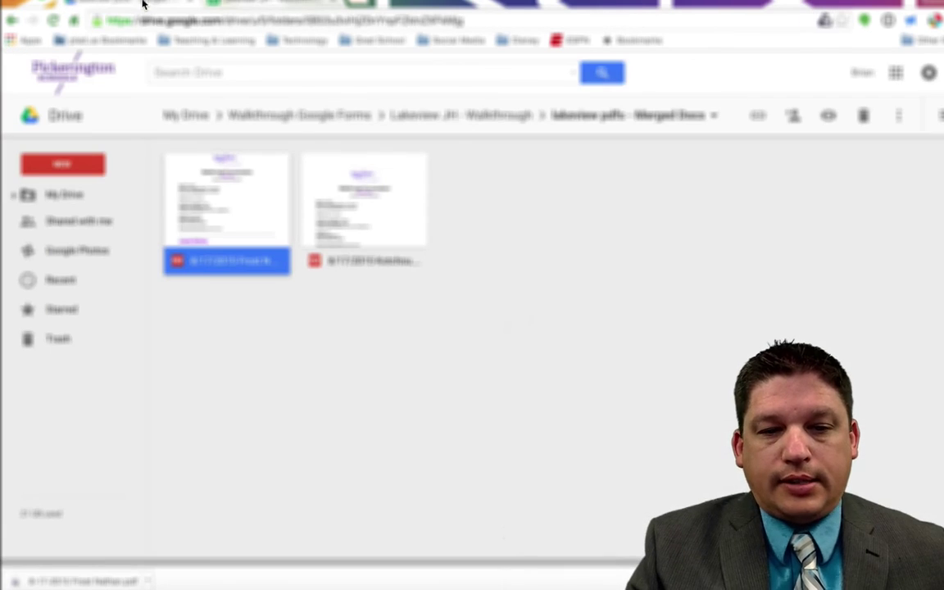
pyautogui.click(464, 122)
pyautogui.click(317, 119)
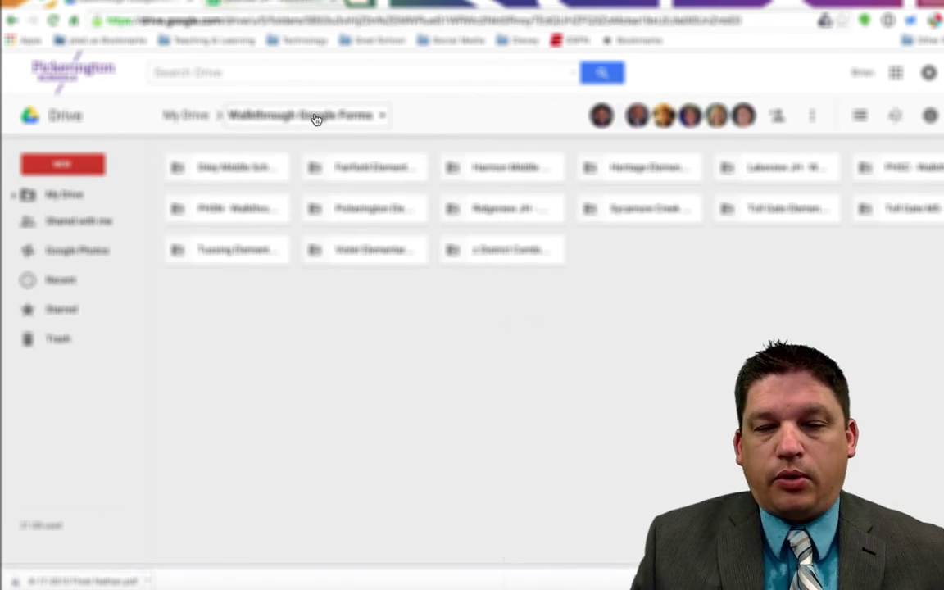